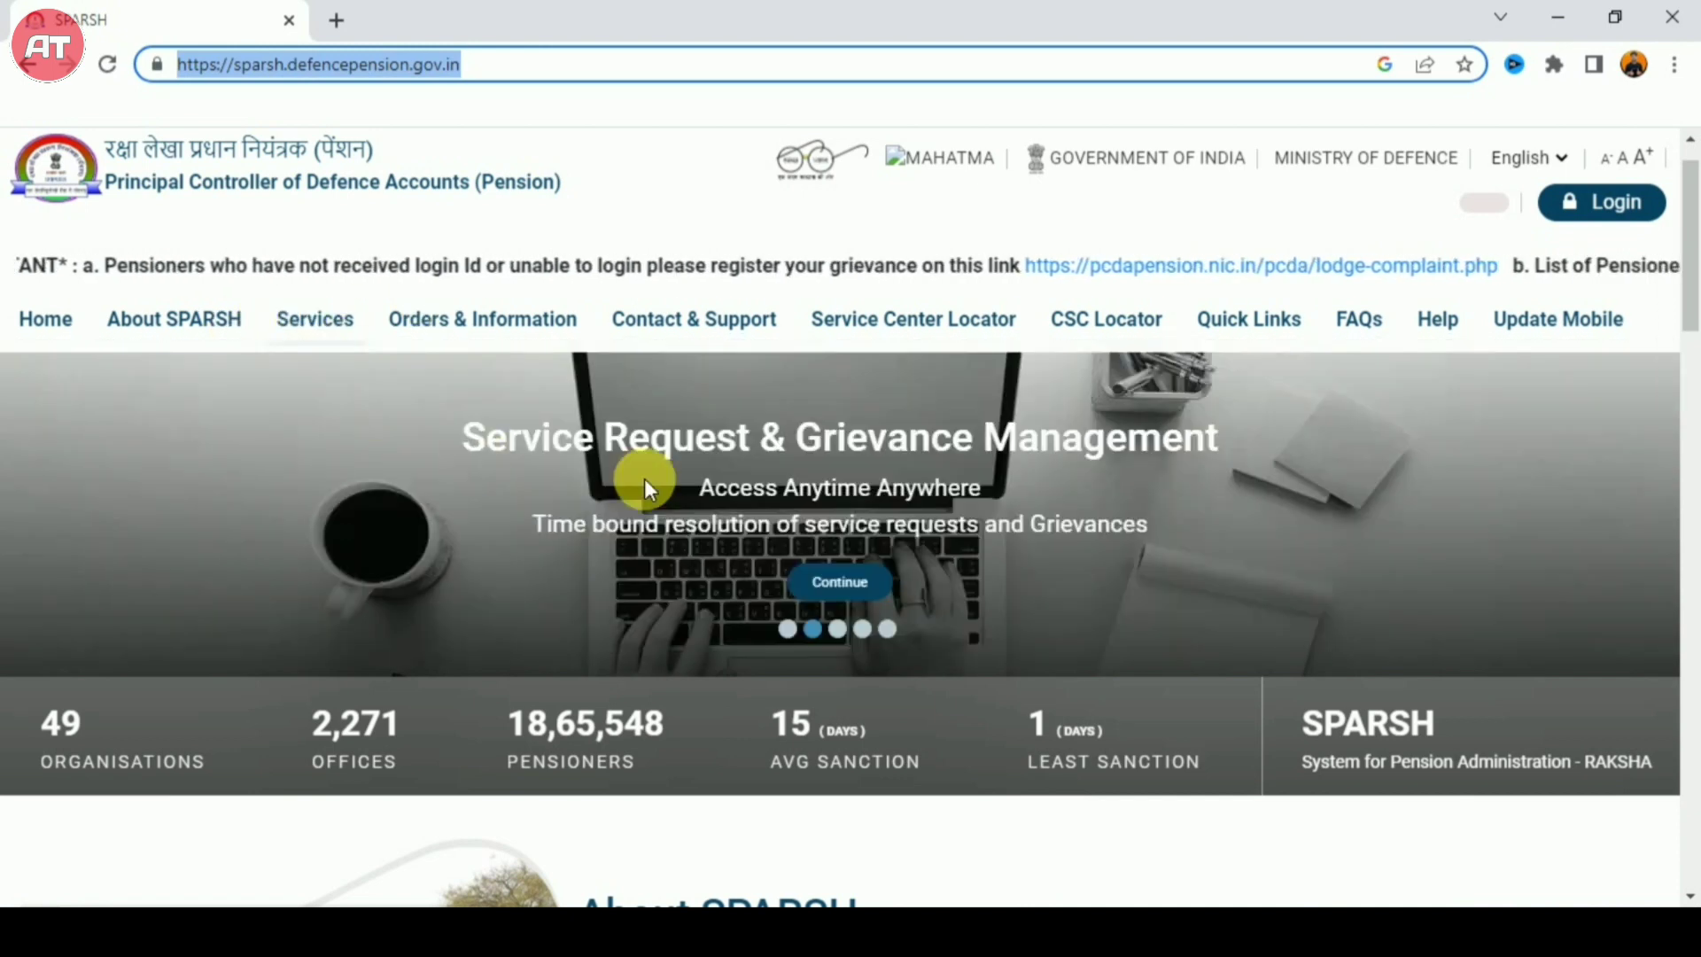
Step: Look over the SPARSH home page menus, main sections and pension statistics
{"action": "mouse_move", "coordinate": [487, 335]}
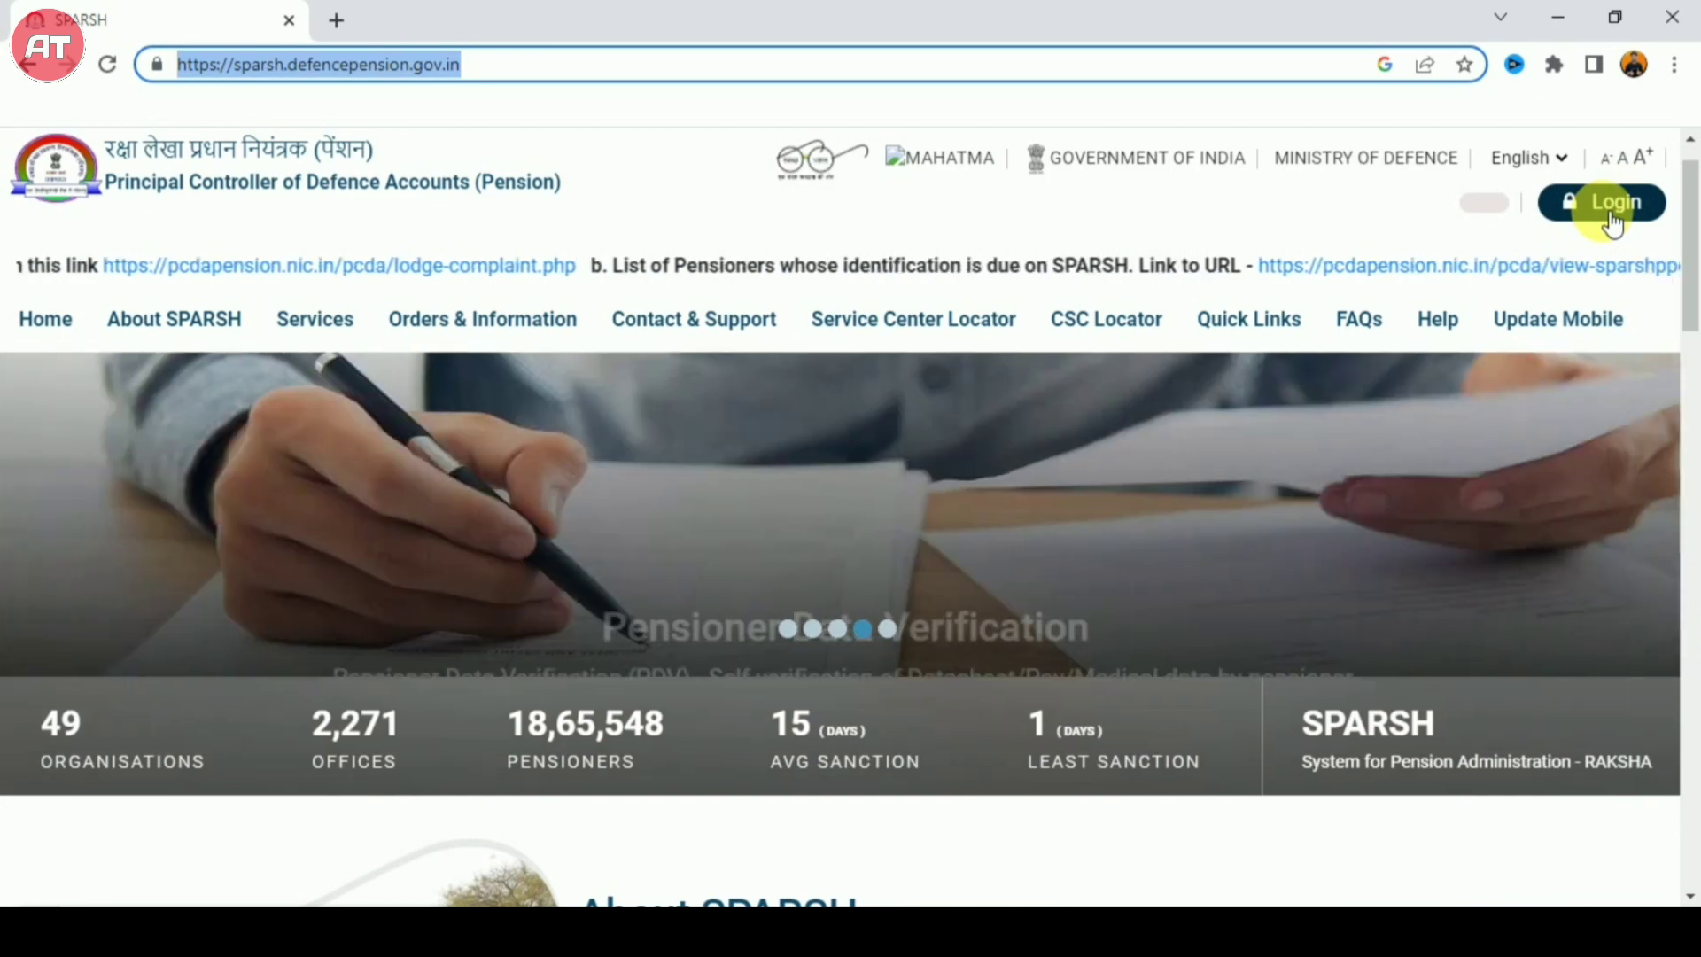
Step: Open the User Login form and enter the pensioner's user ID and one-time password
{"action": "left_click", "coordinate": [1612, 222]}
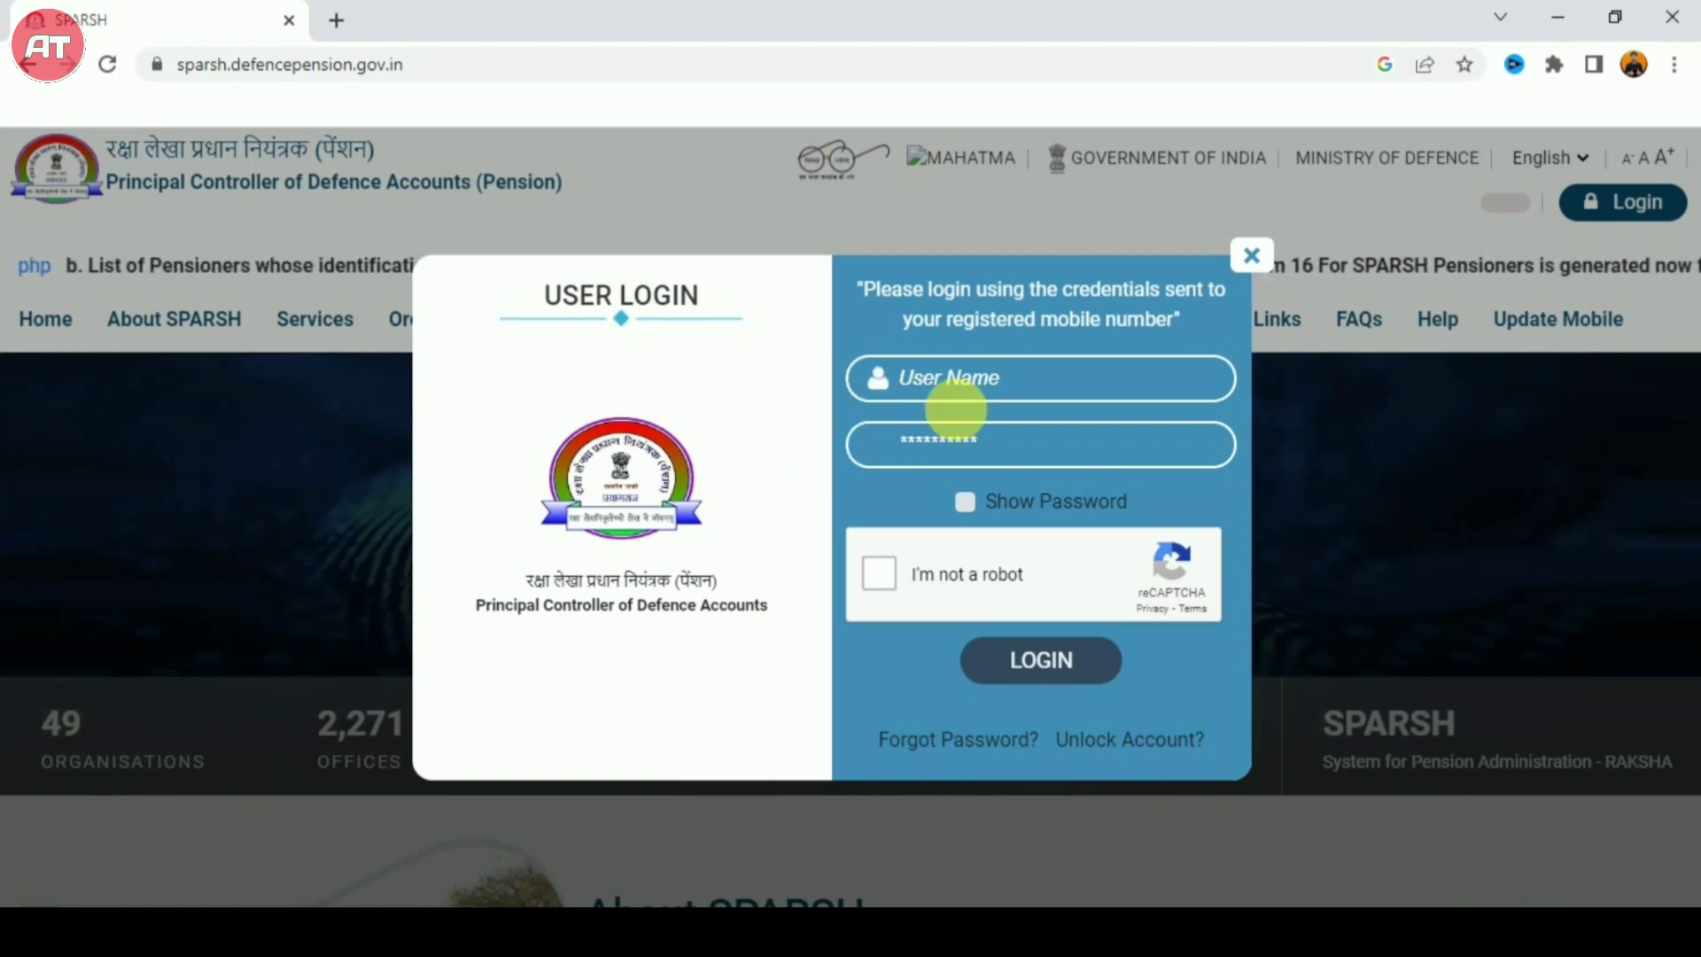
{"action": "left_click", "coordinate": [976, 388]}
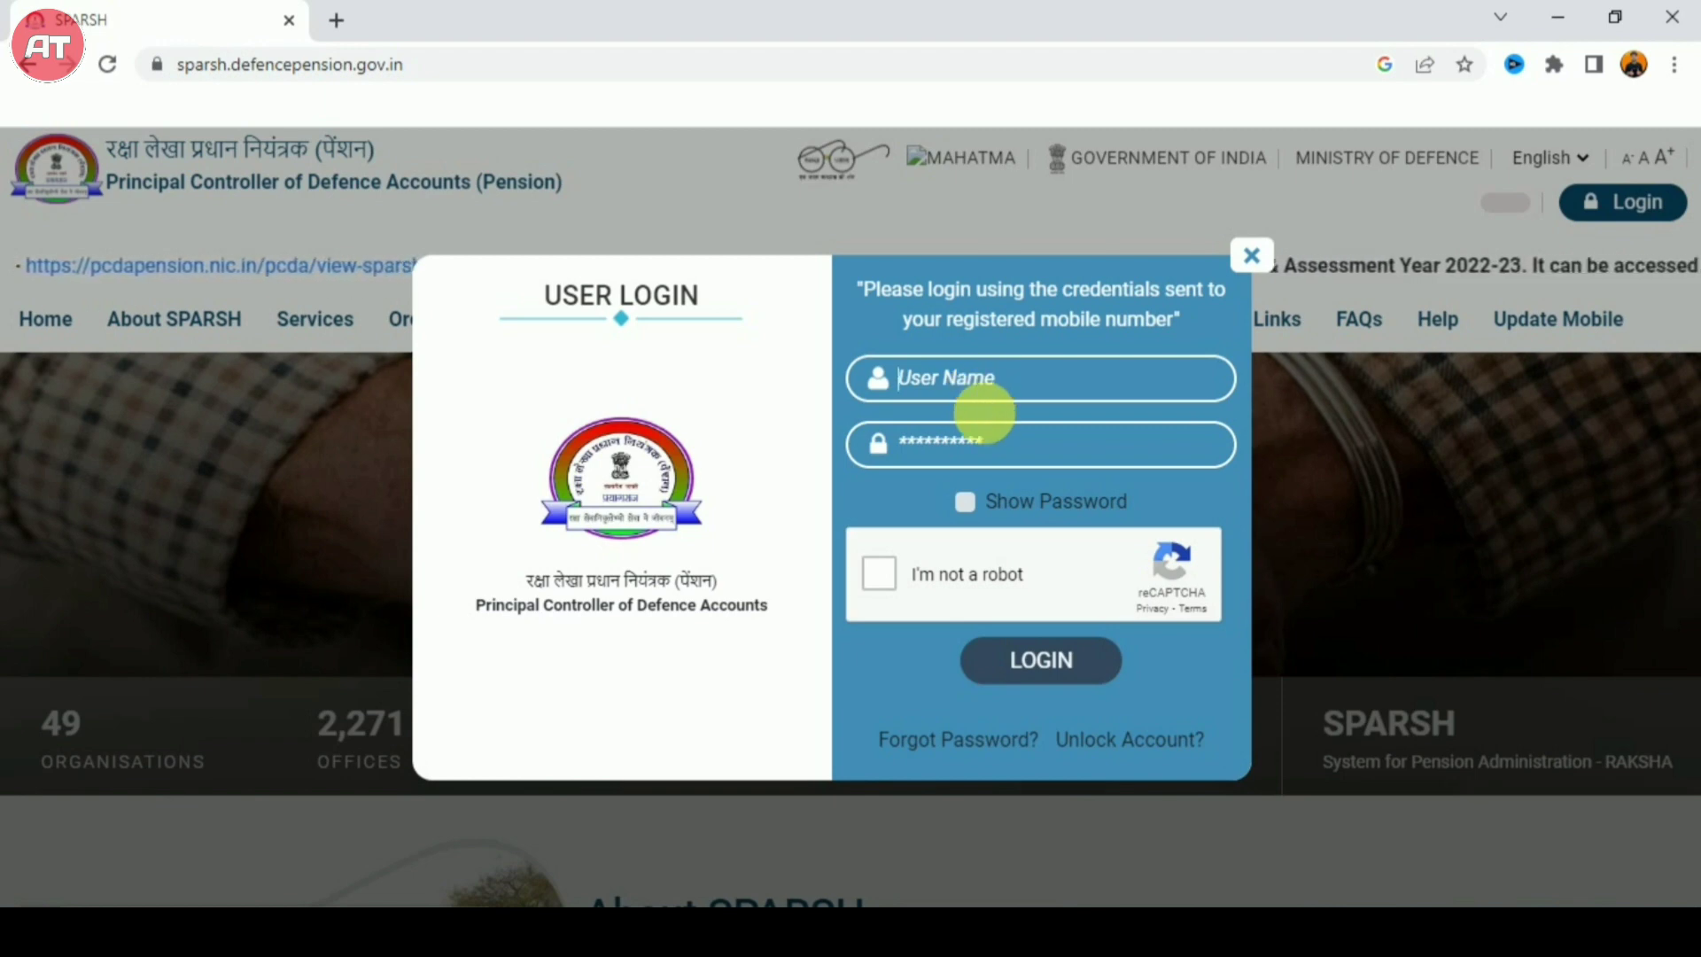
{"action": "left_click", "coordinate": [942, 457]}
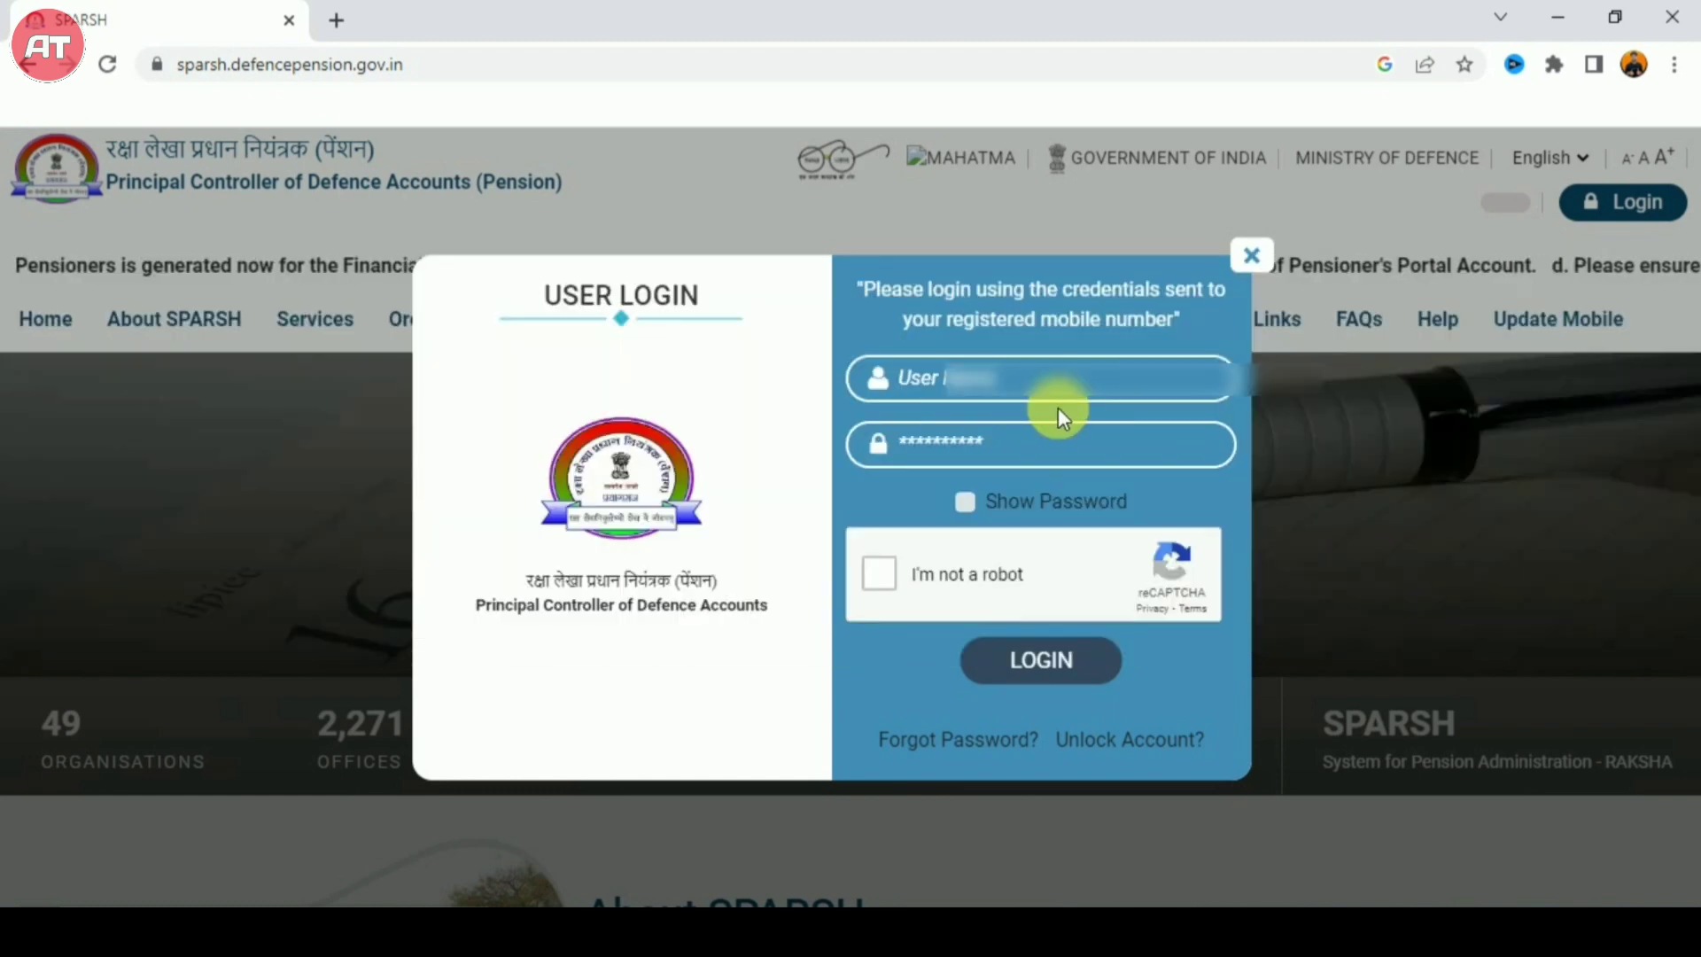
{"action": "left_click", "coordinate": [1067, 380]}
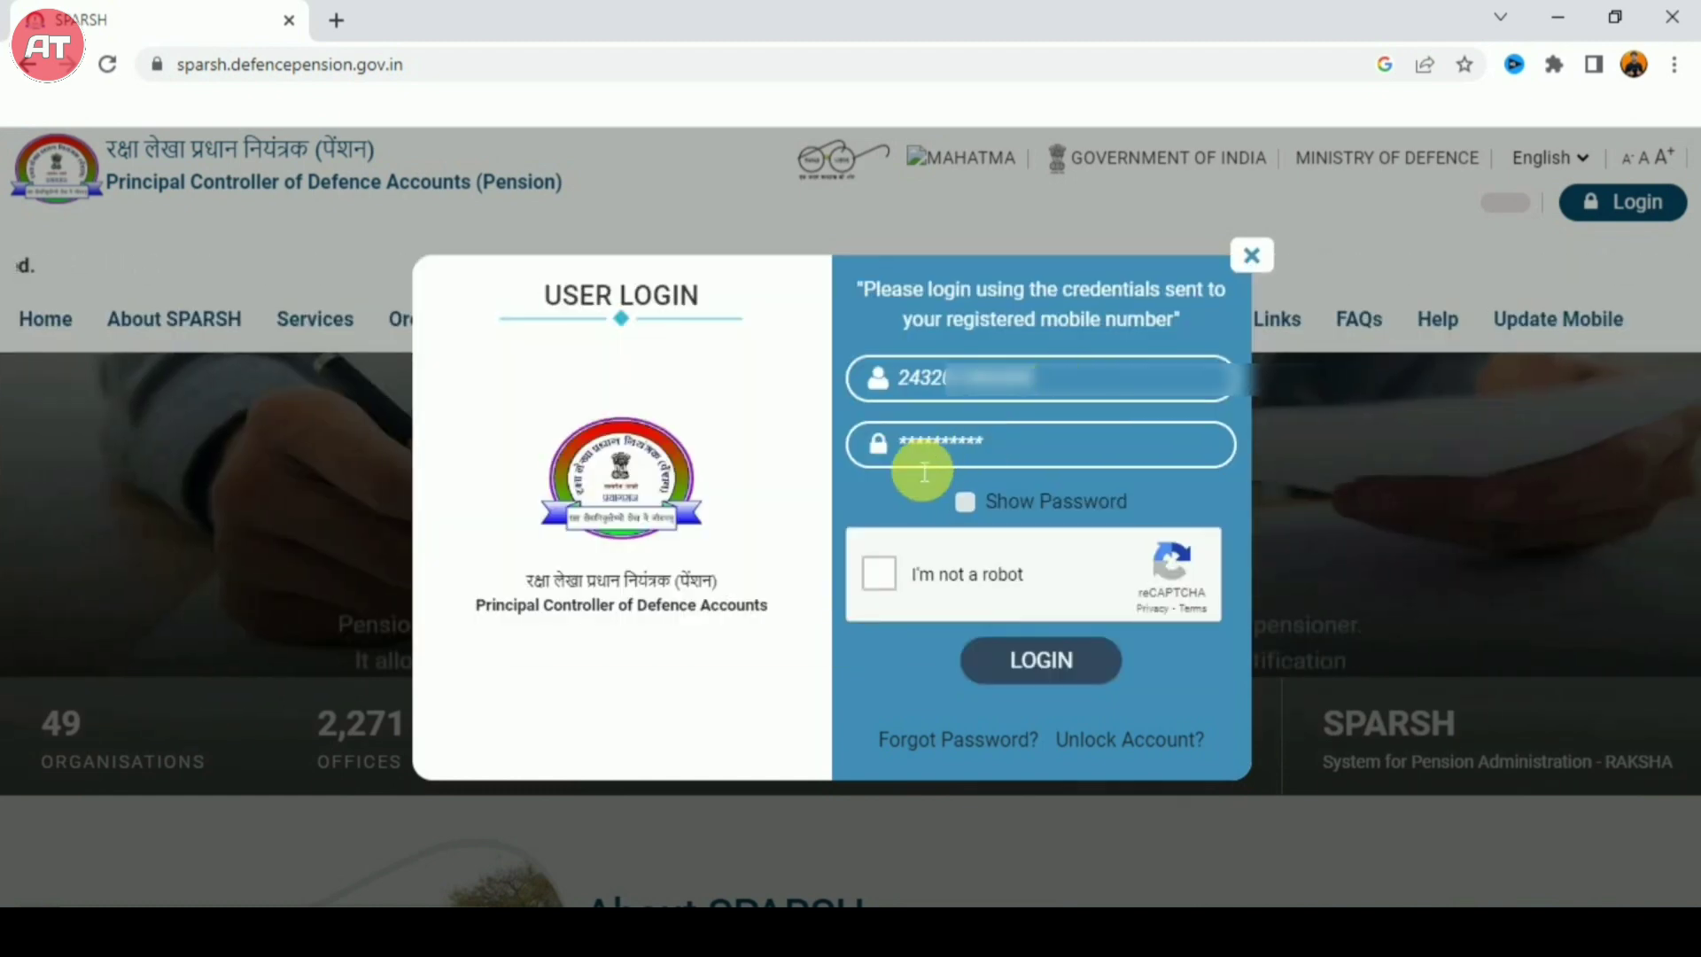
{"action": "left_click", "coordinate": [960, 454]}
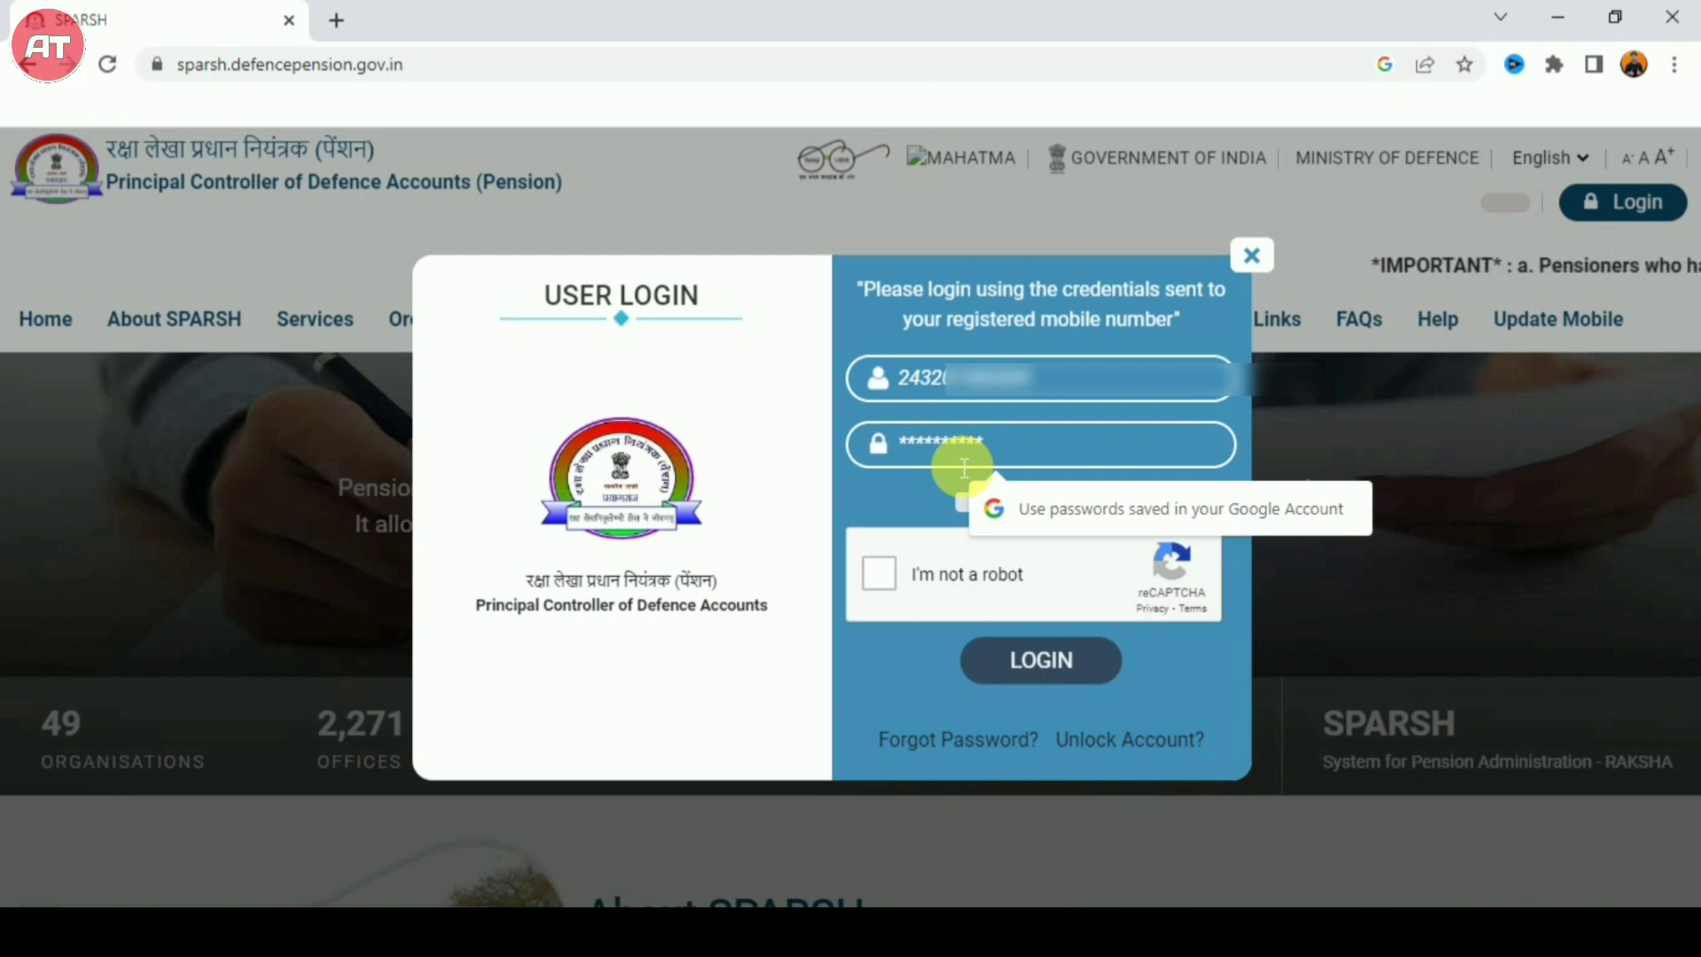
{"action": "type", "text": "********"}
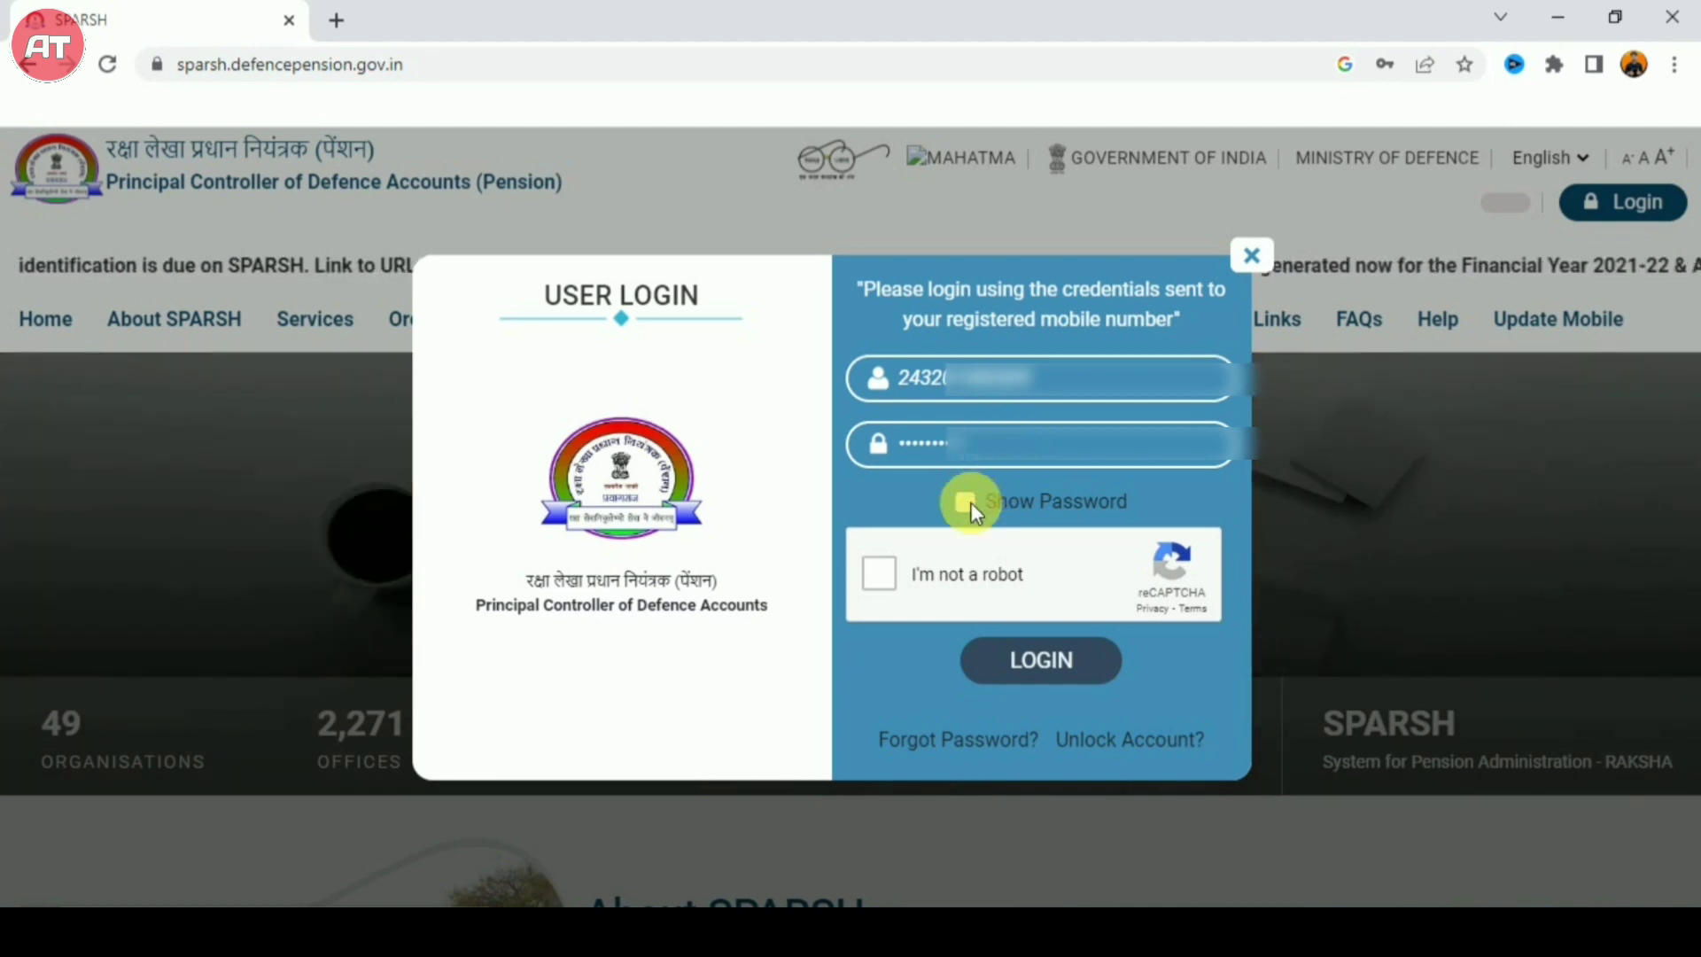
Step: Check the password with Show Password, hide it again, and tick I'm not a robot
{"action": "left_click", "coordinate": [966, 502]}
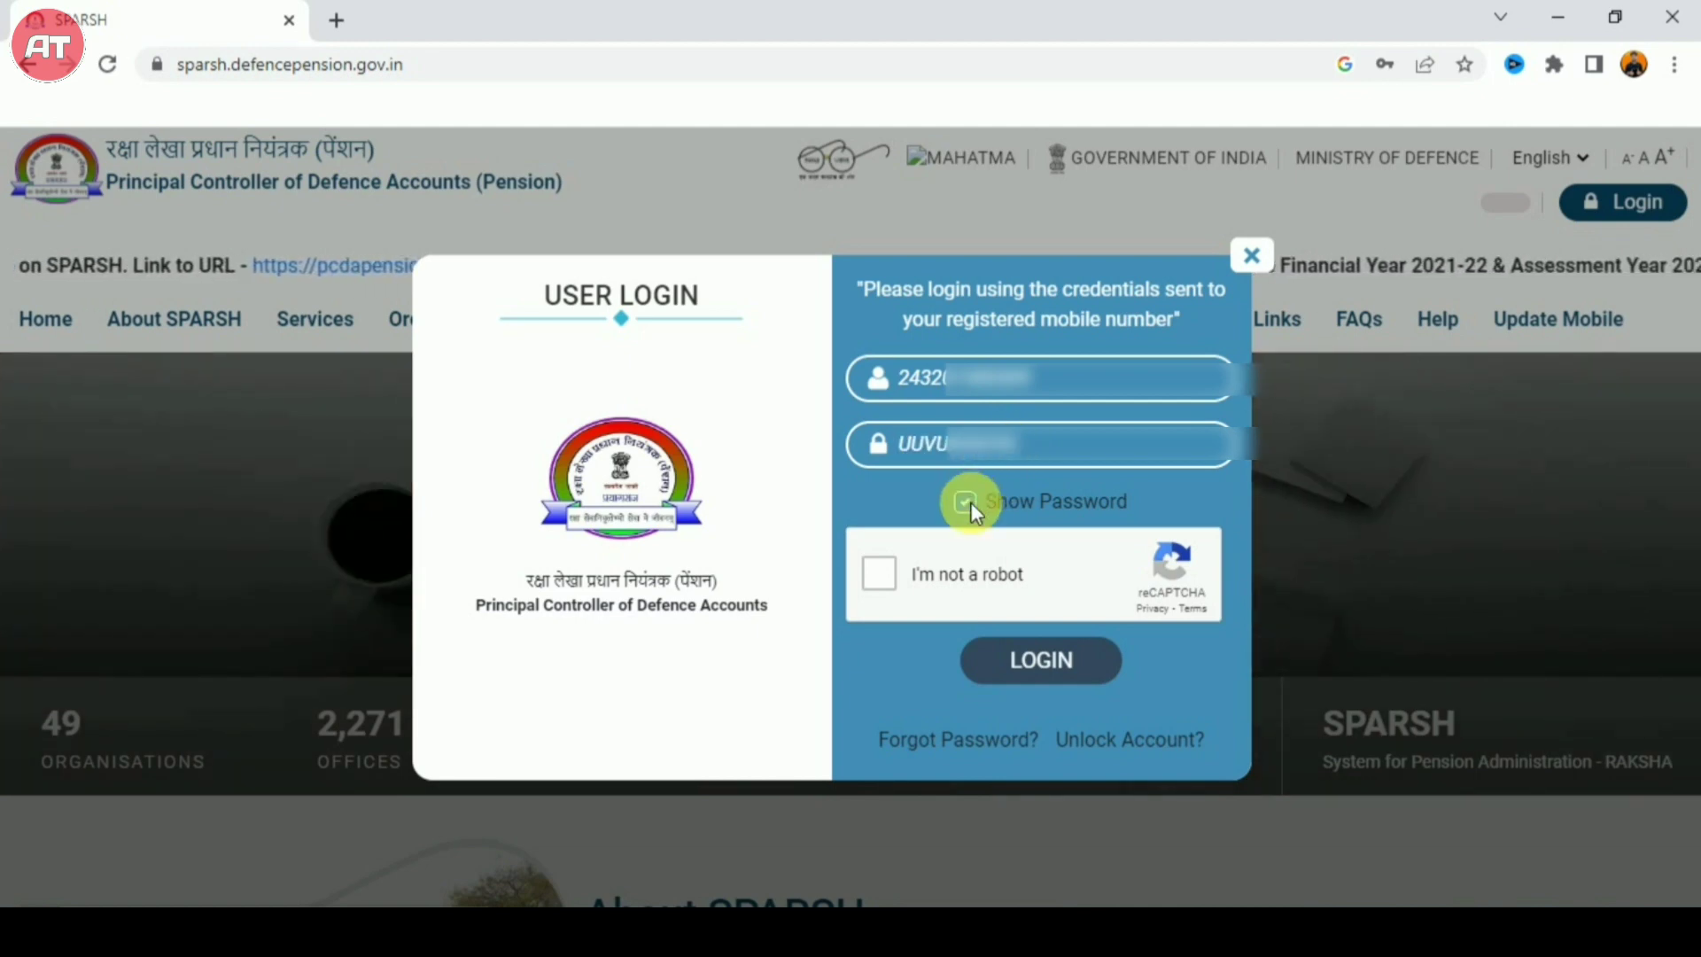
{"action": "left_click", "coordinate": [965, 503]}
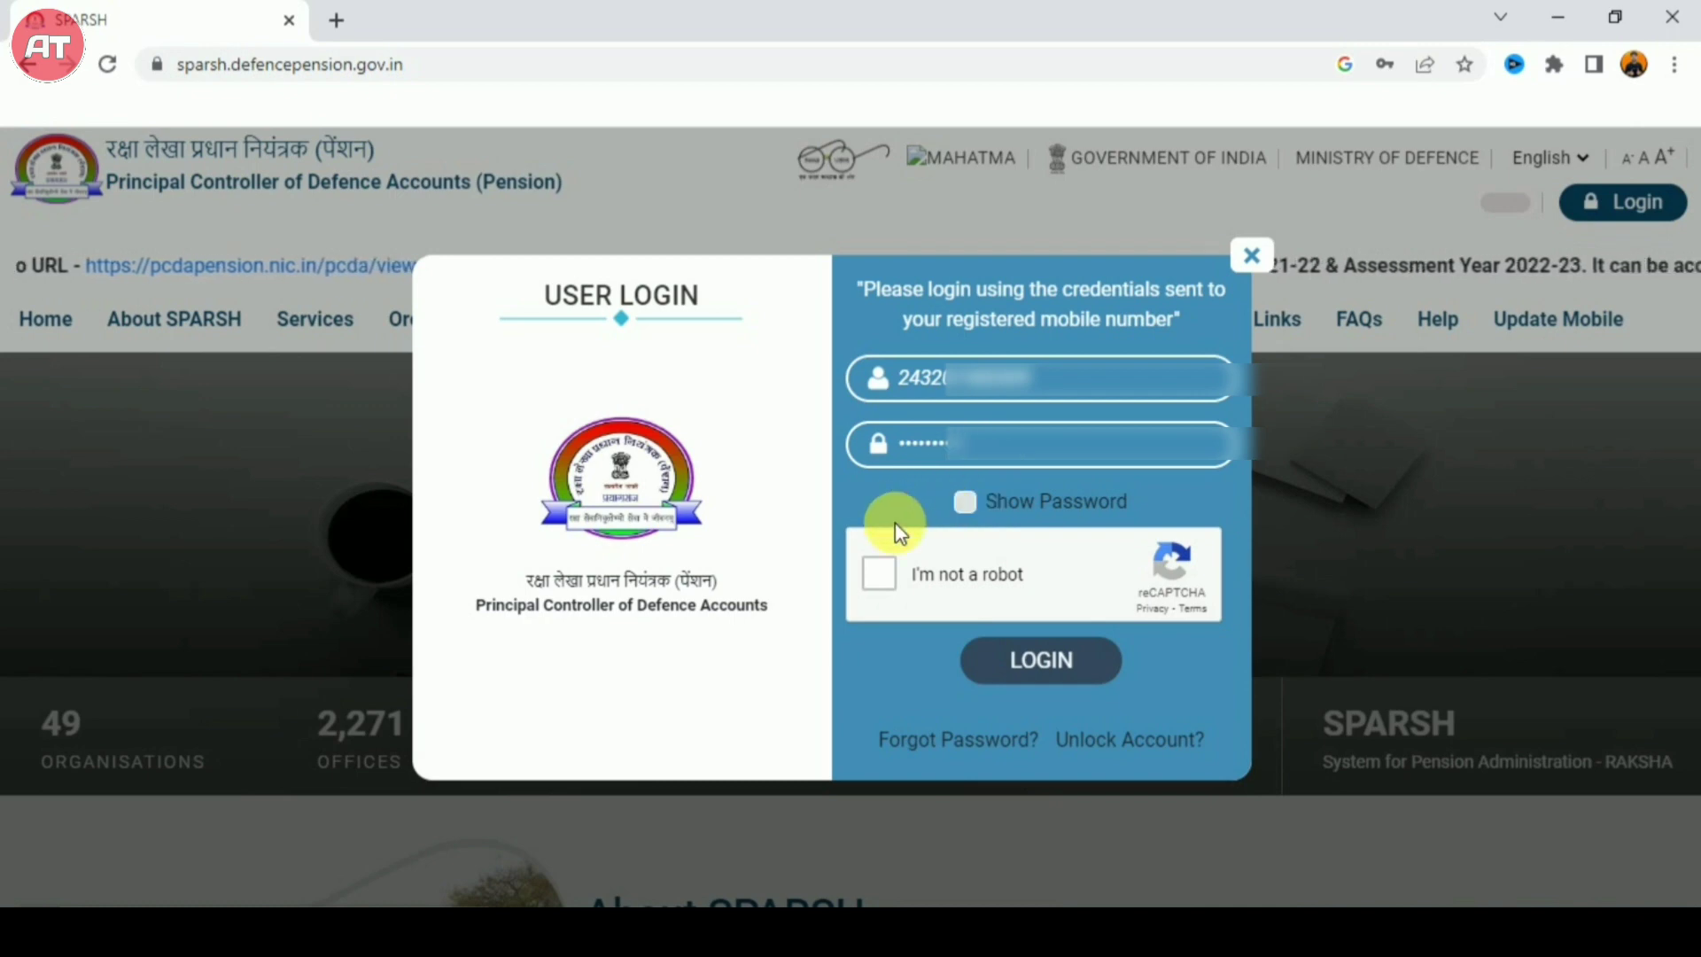
{"action": "left_click", "coordinate": [880, 574]}
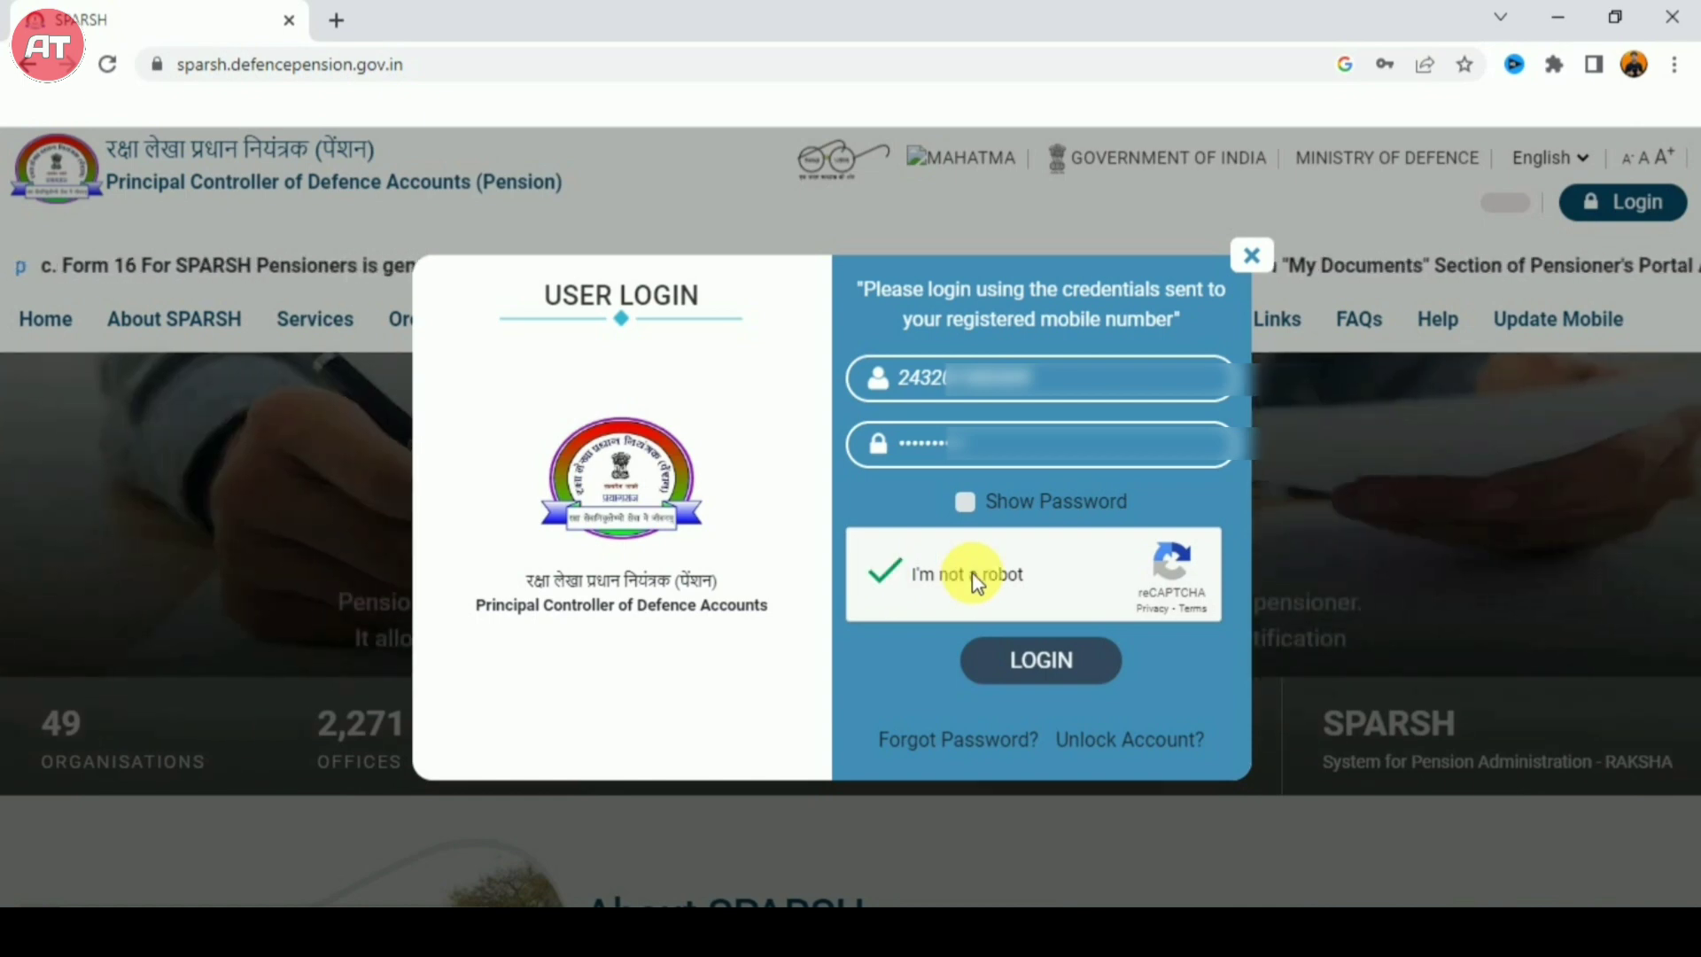
Step: Log in, decline saving the password, and review the Change Password fields and Password Hint rules
{"action": "left_click", "coordinate": [1041, 661]}
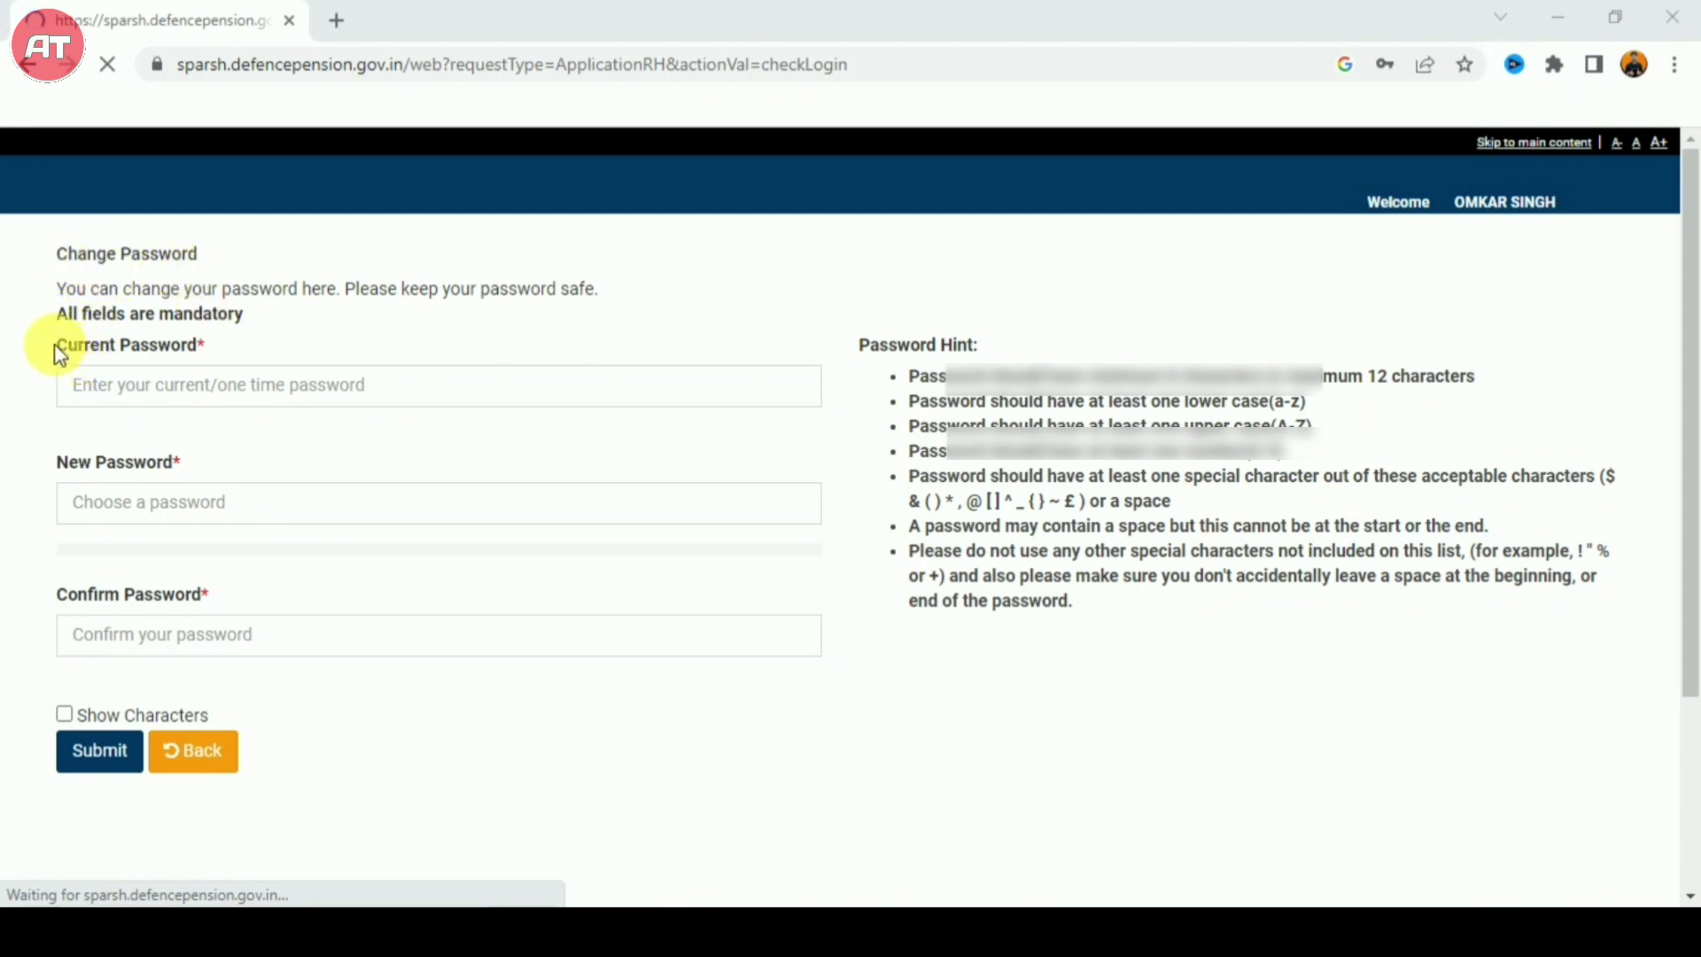
{"action": "left_click_drag", "start_coordinate": [55, 347], "coordinate": [221, 350]}
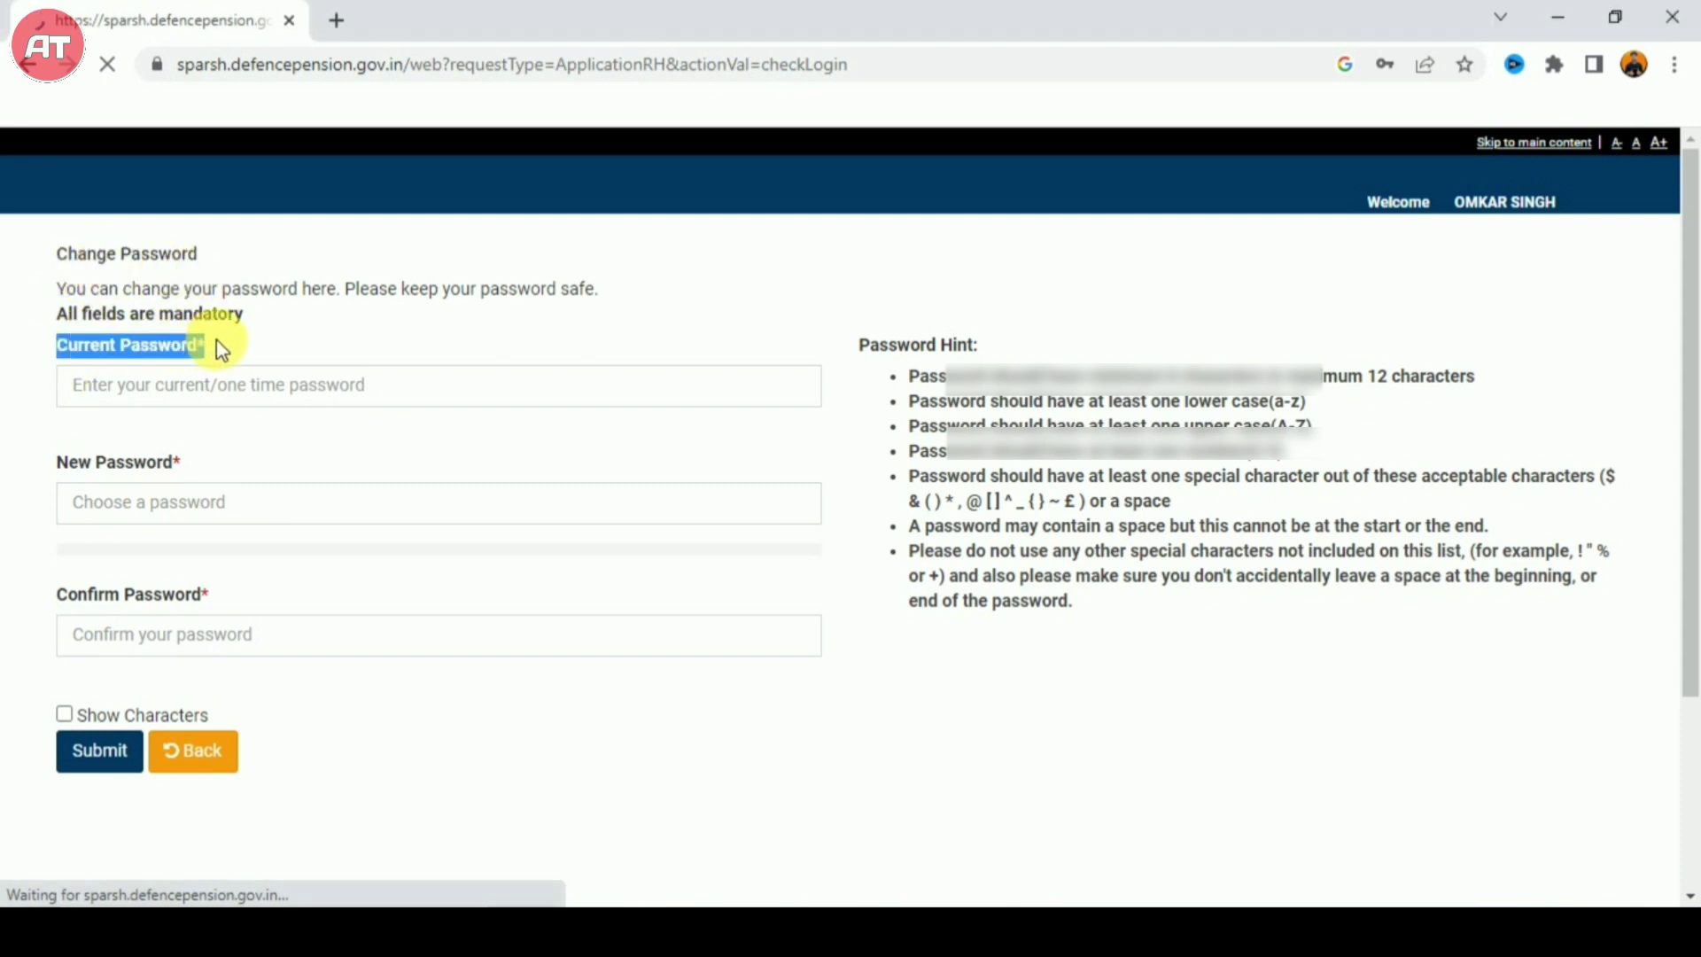
{"action": "left_click", "coordinate": [206, 384]}
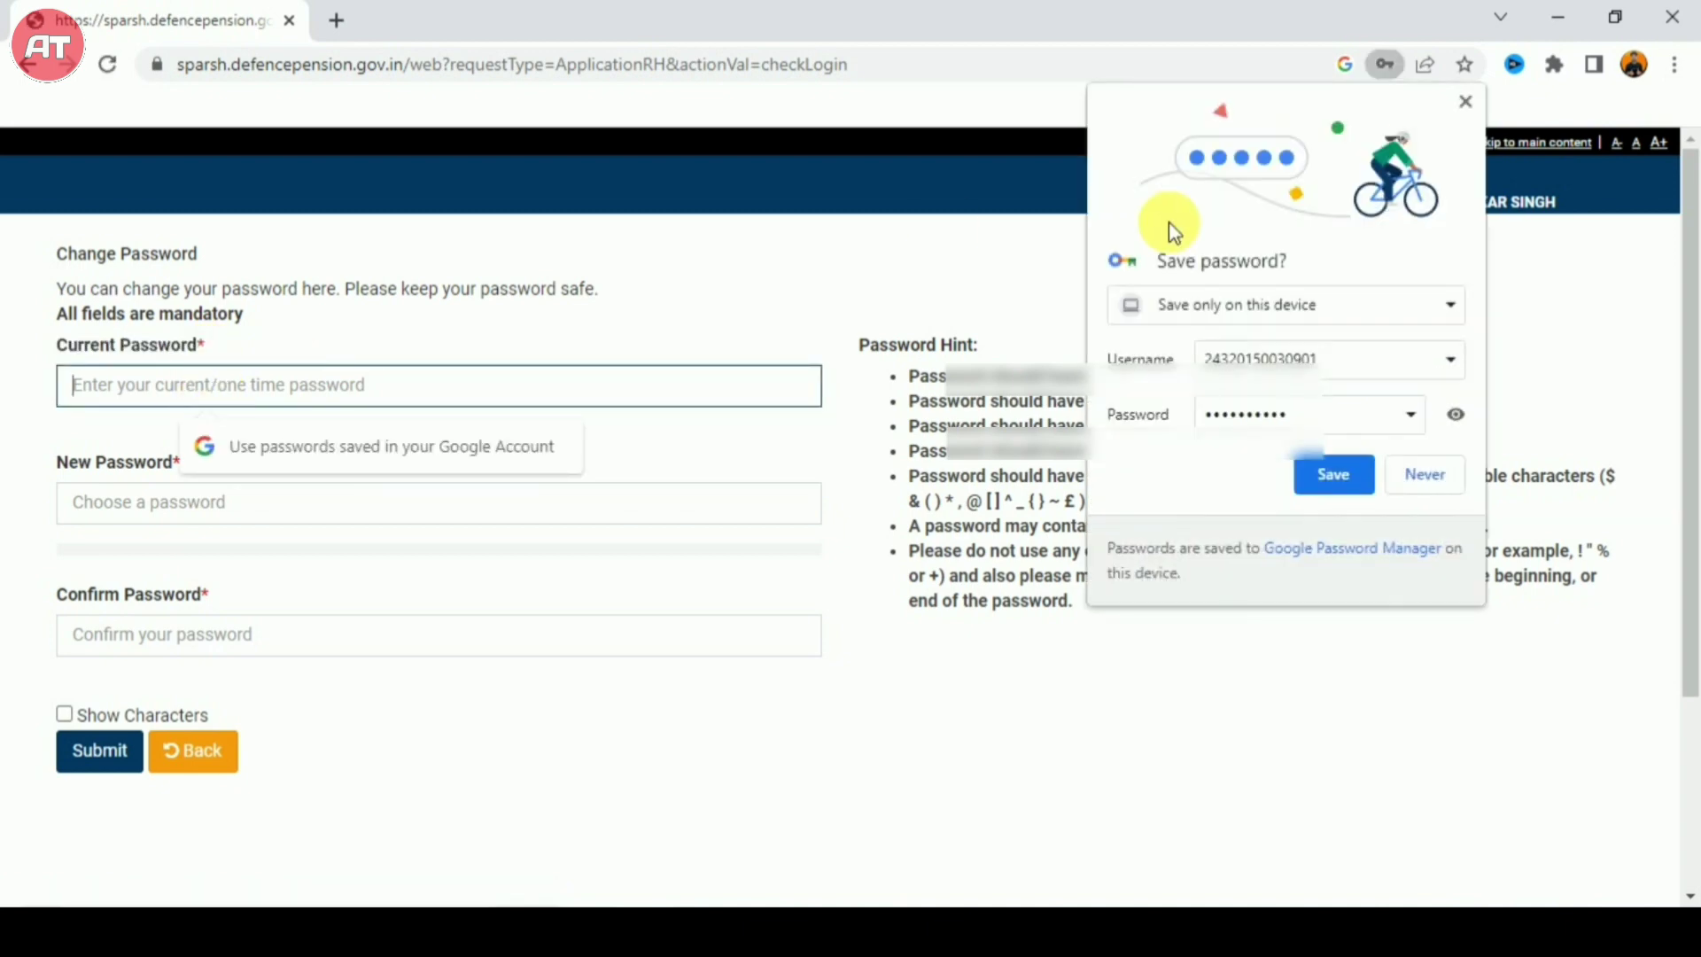
{"action": "left_click", "coordinate": [1465, 103]}
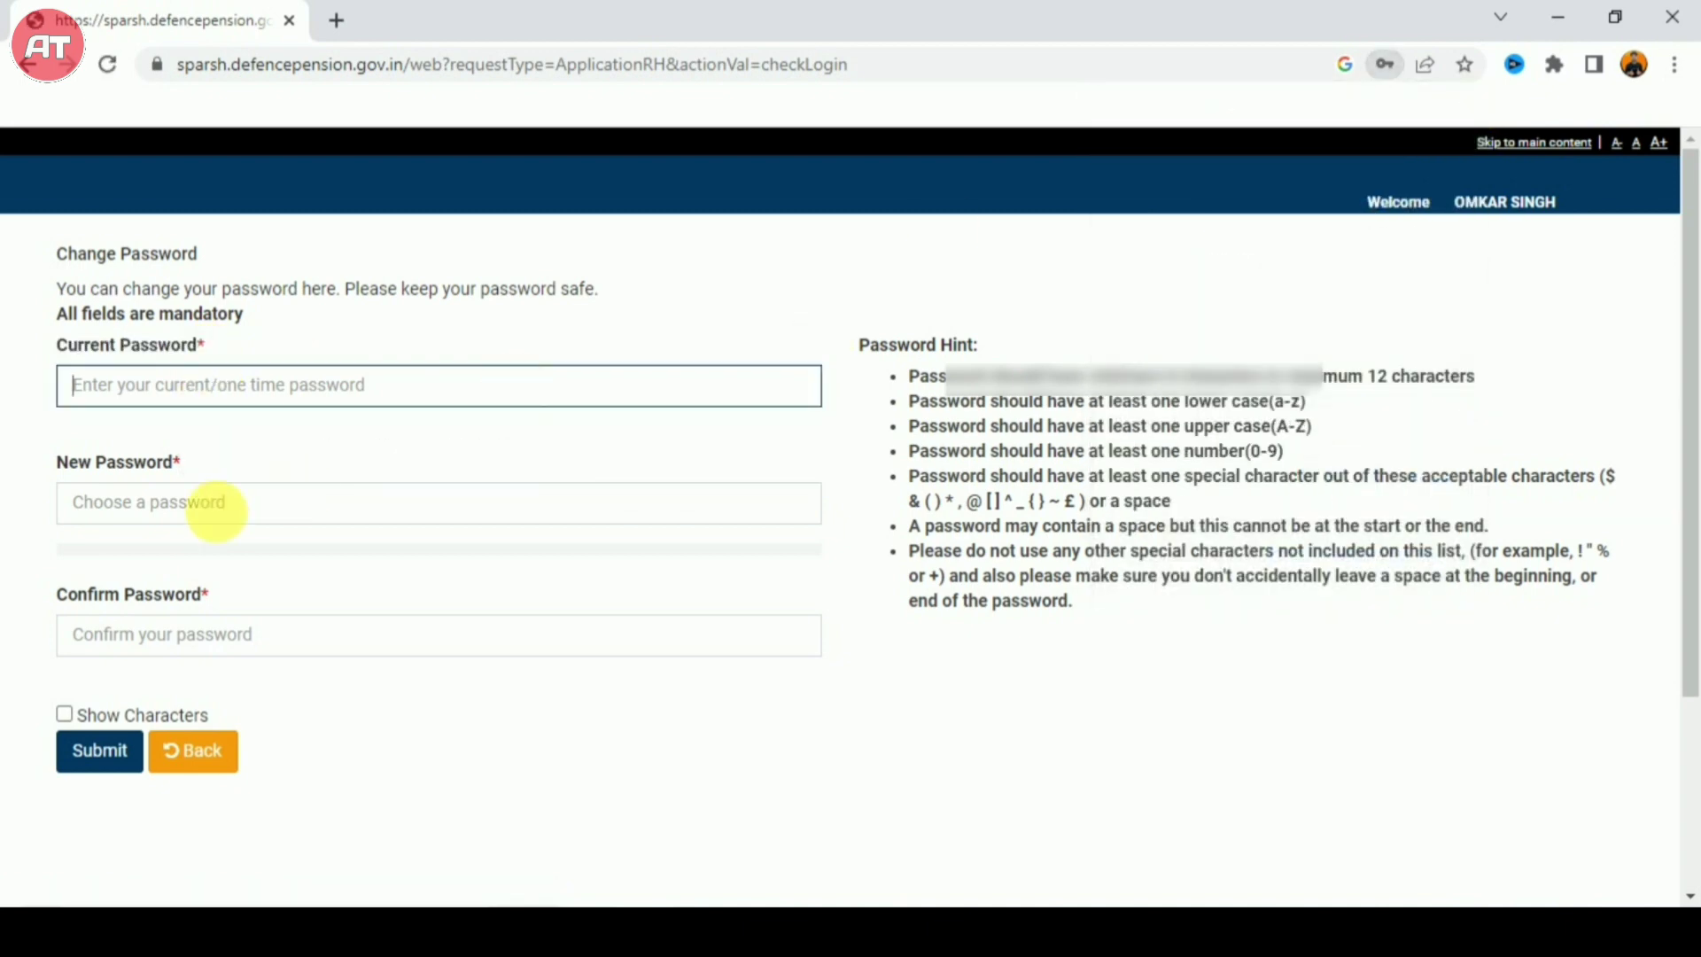
{"action": "left_click", "coordinate": [156, 521]}
{"action": "left_click", "coordinate": [117, 636]}
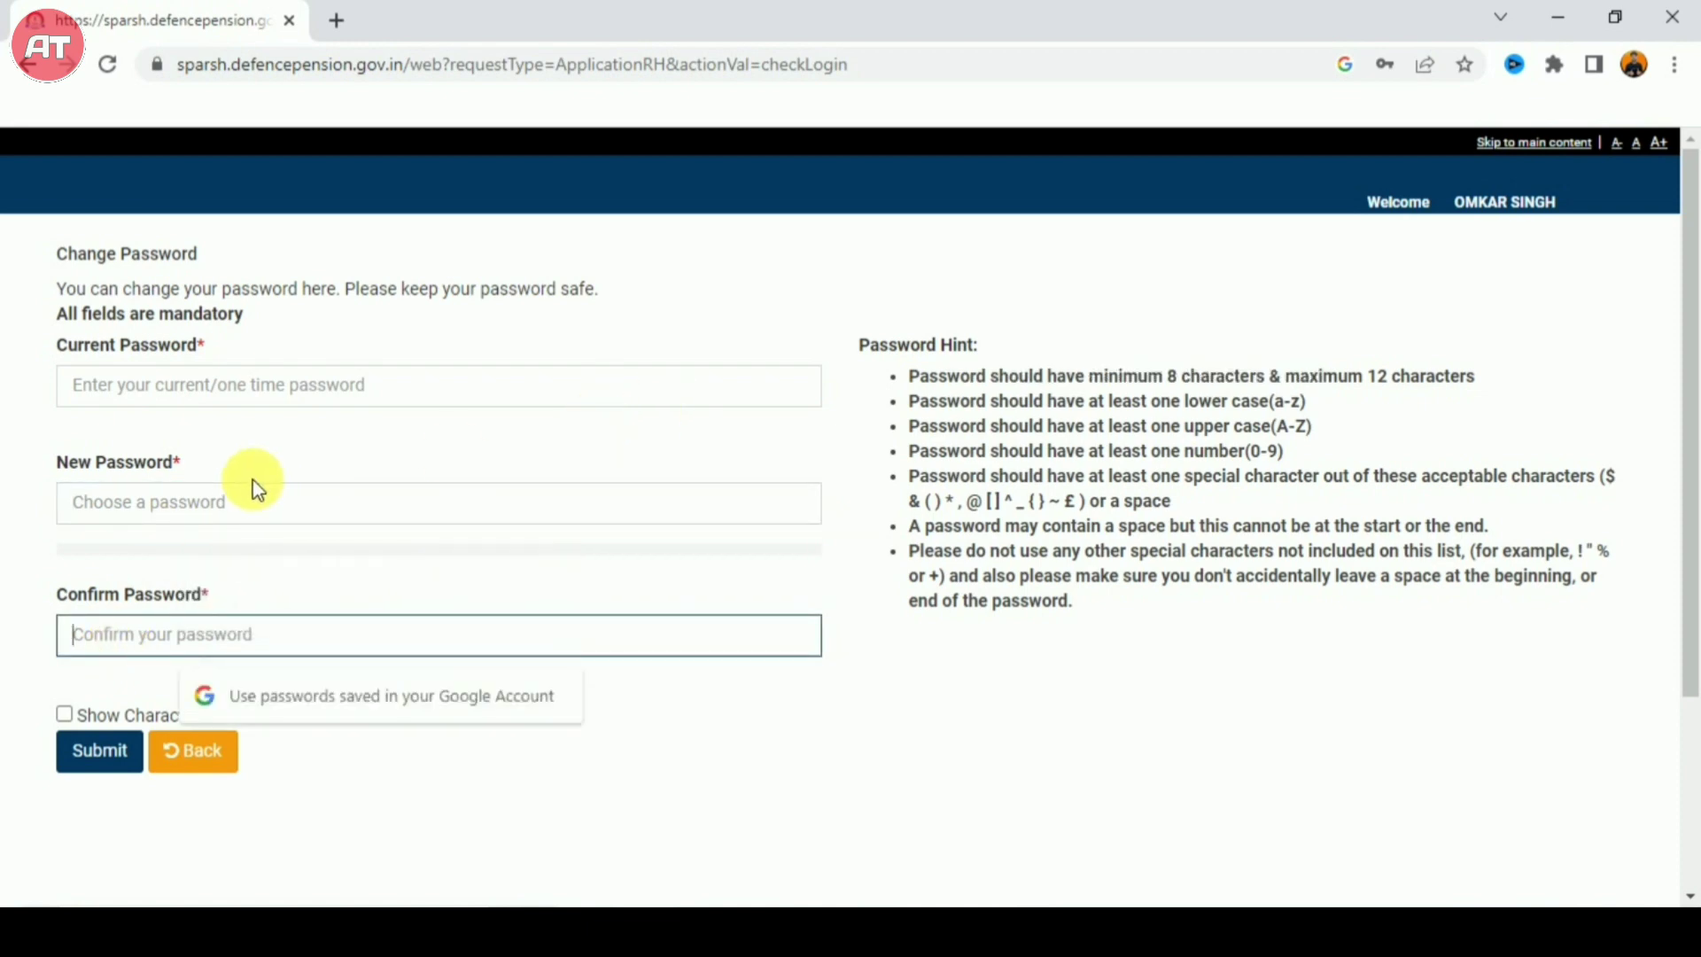
{"action": "left_click", "coordinate": [209, 505]}
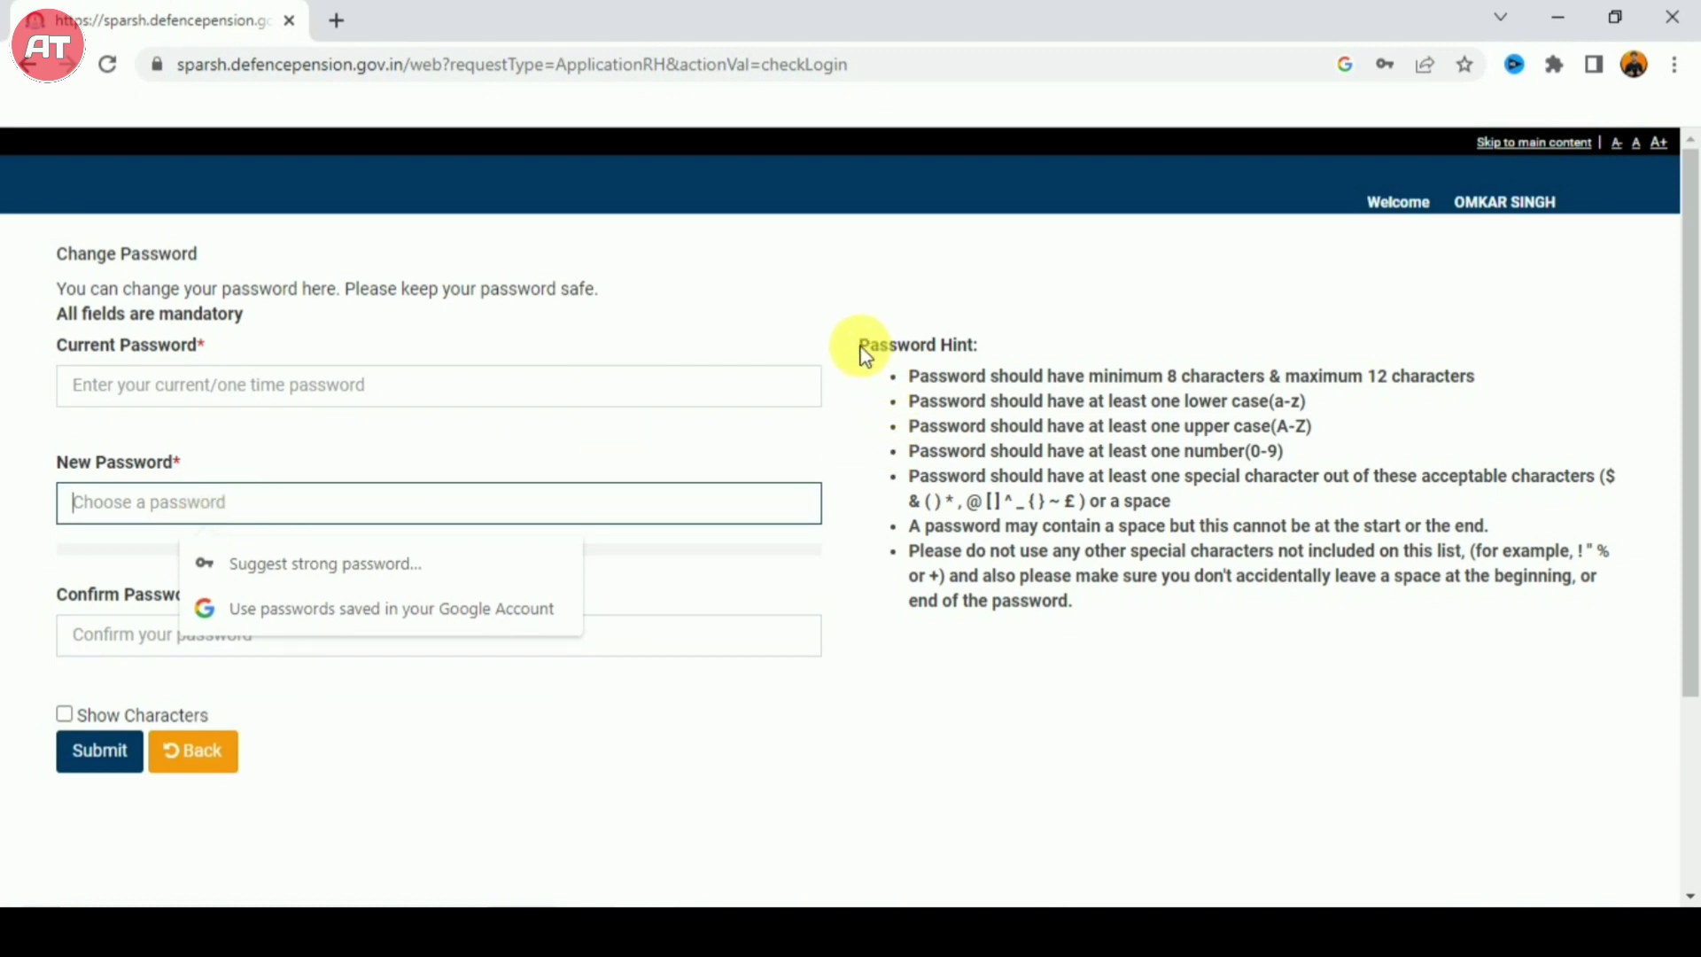
{"action": "left_click_drag", "start_coordinate": [860, 348], "coordinate": [993, 347]}
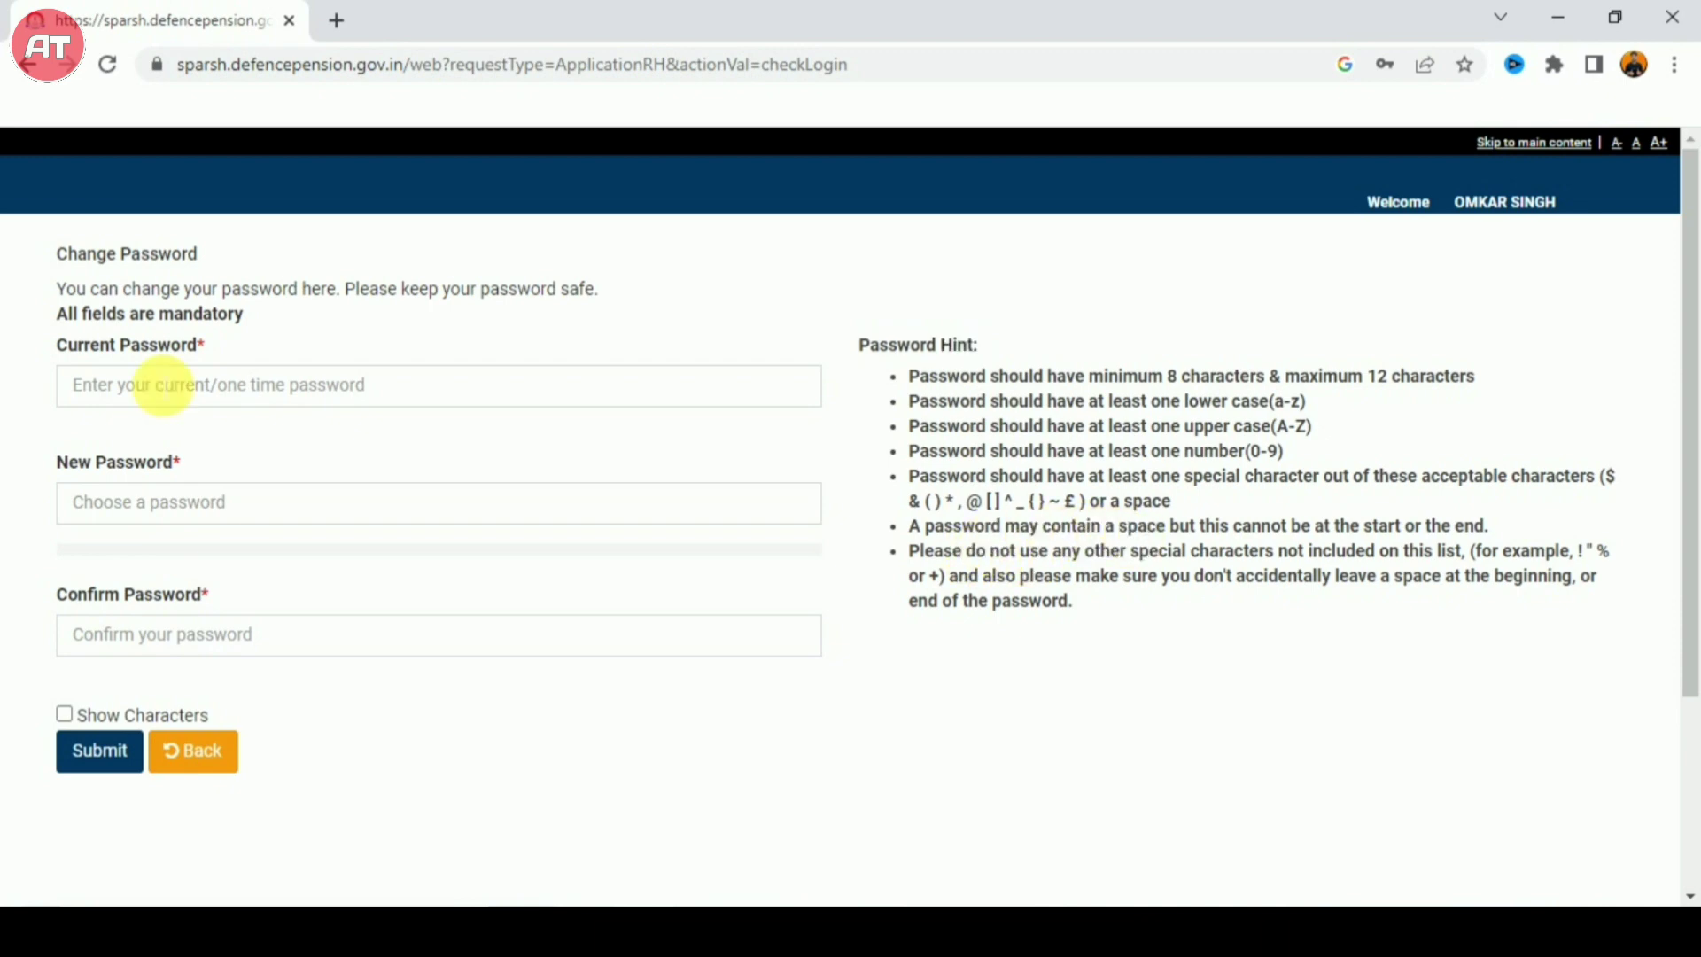
Step: Paste the one-time password into the Current Password field
{"action": "left_click", "coordinate": [121, 390]}
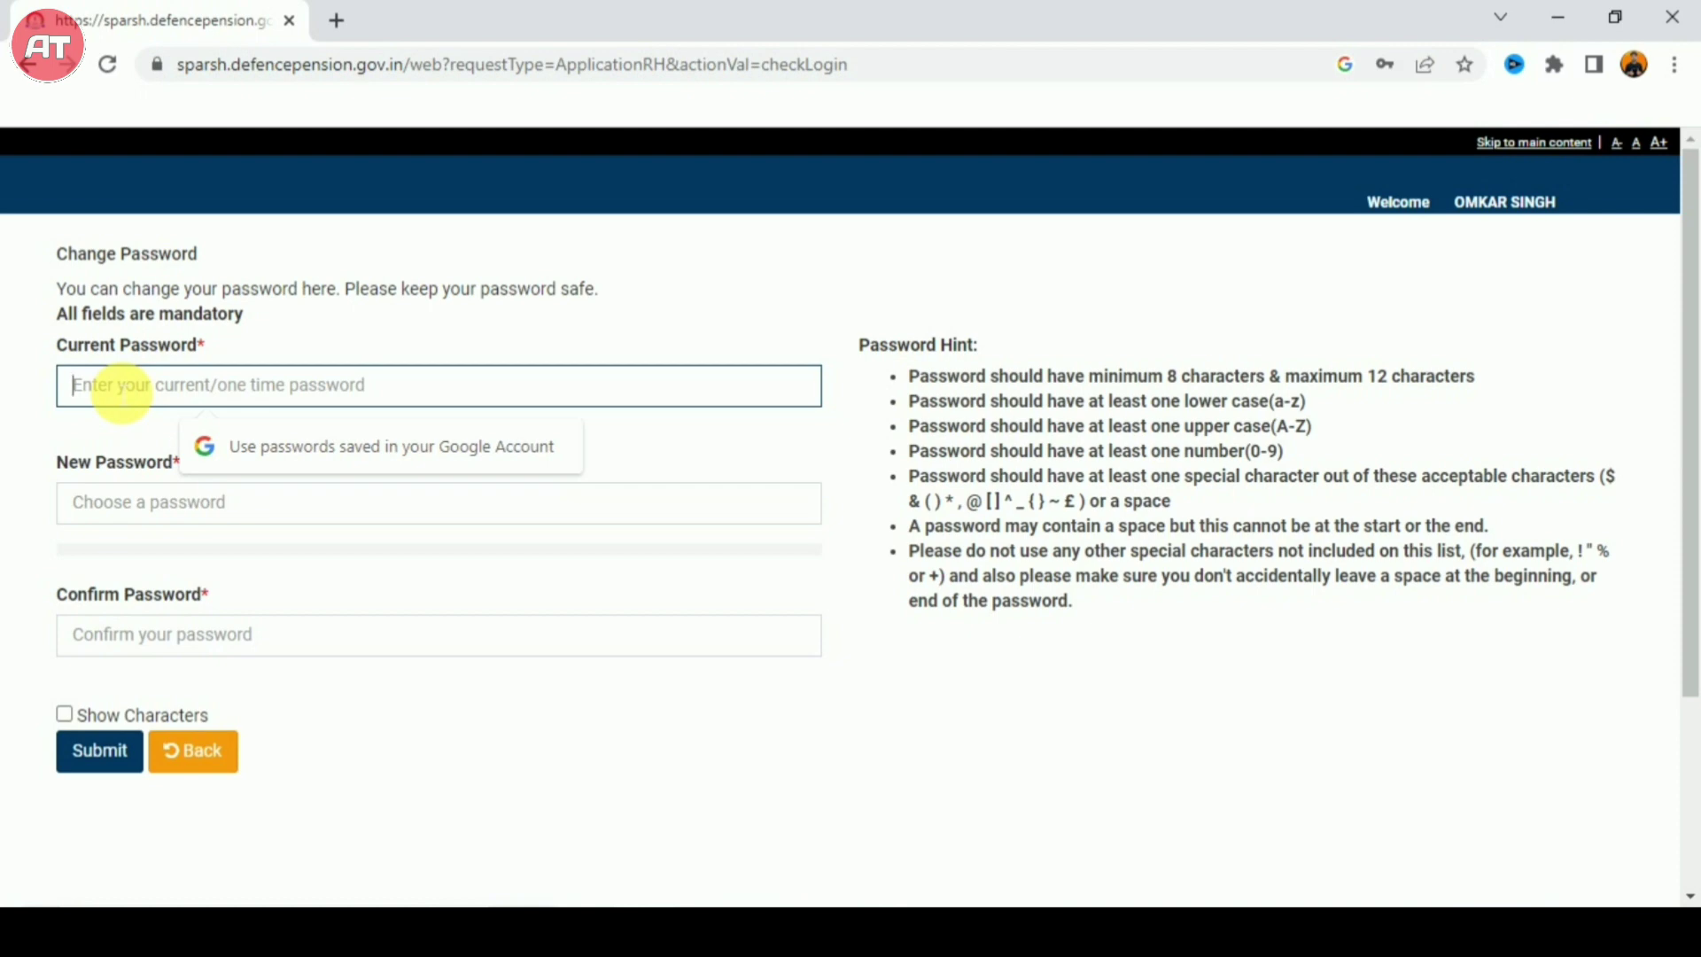
{"action": "key", "text": "ctrl+v"}
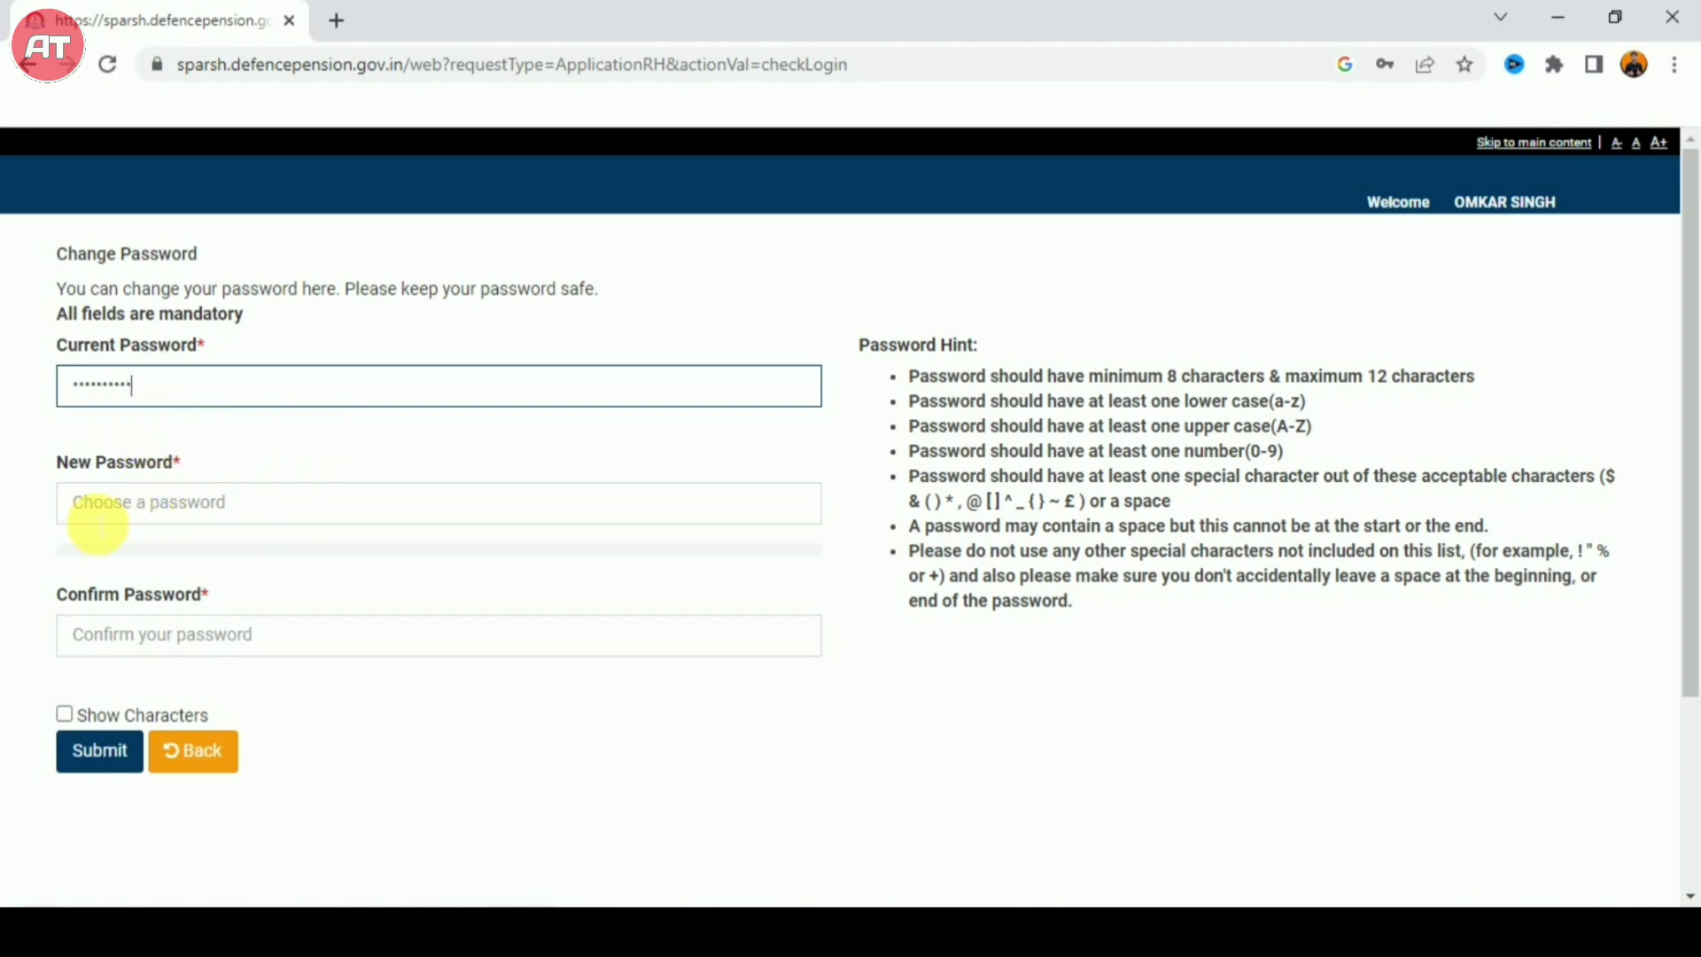
{"action": "left_click", "coordinate": [114, 514]}
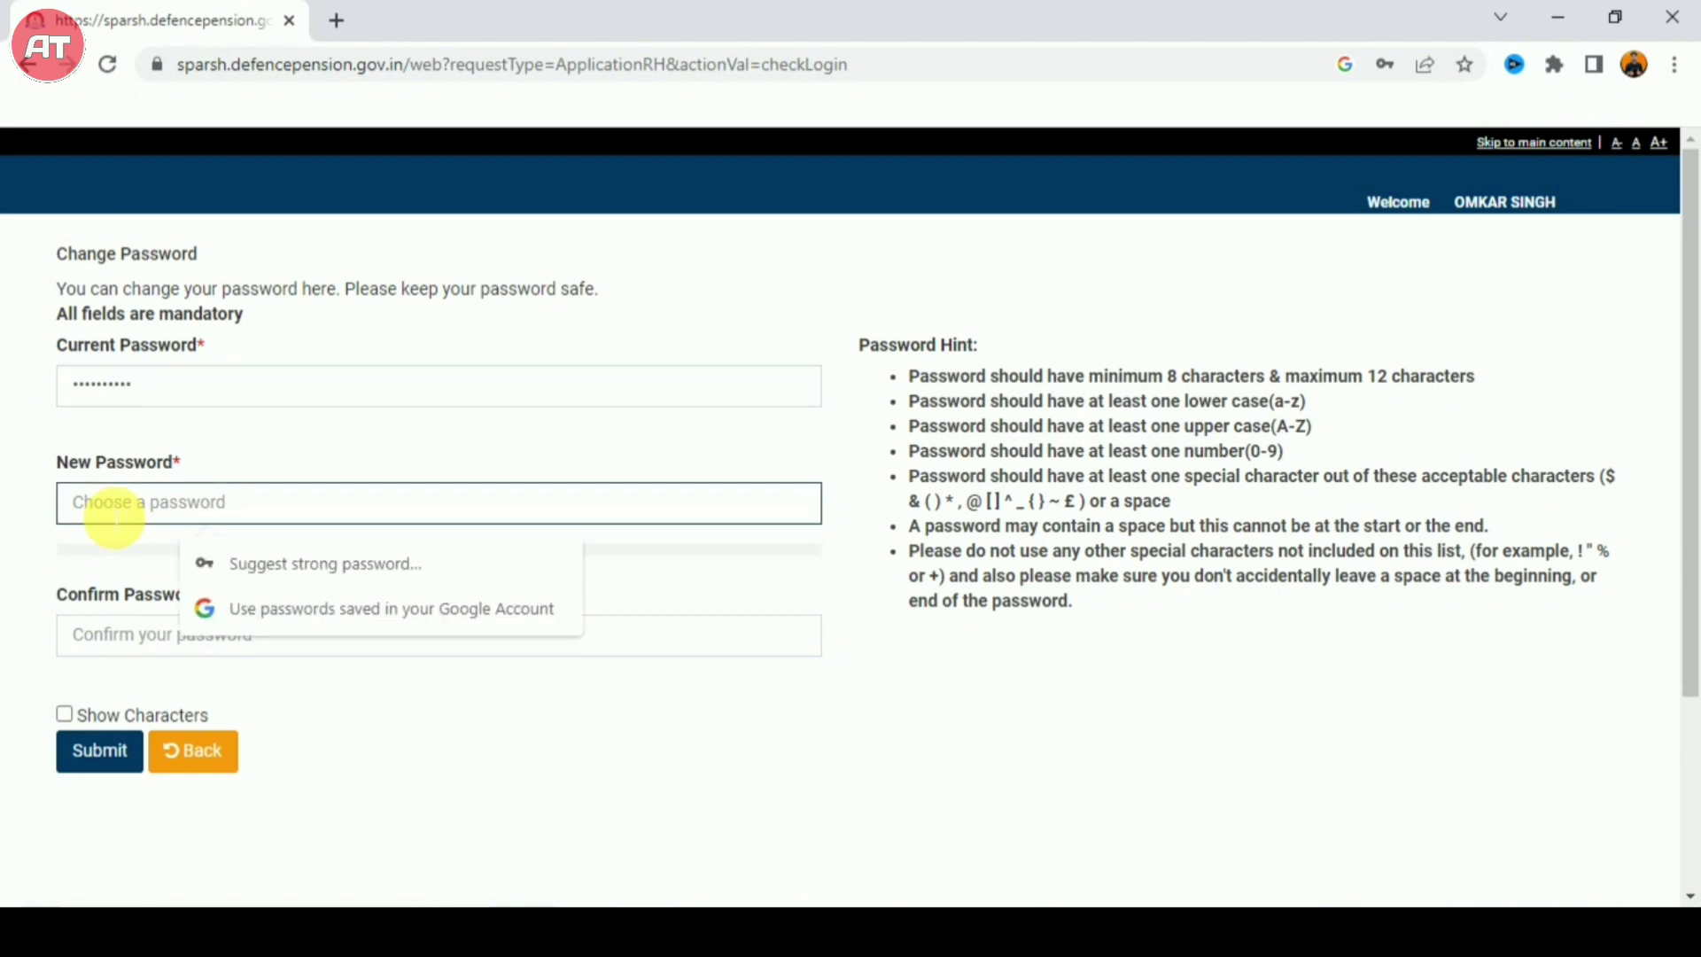
{"action": "left_click", "coordinate": [115, 645]}
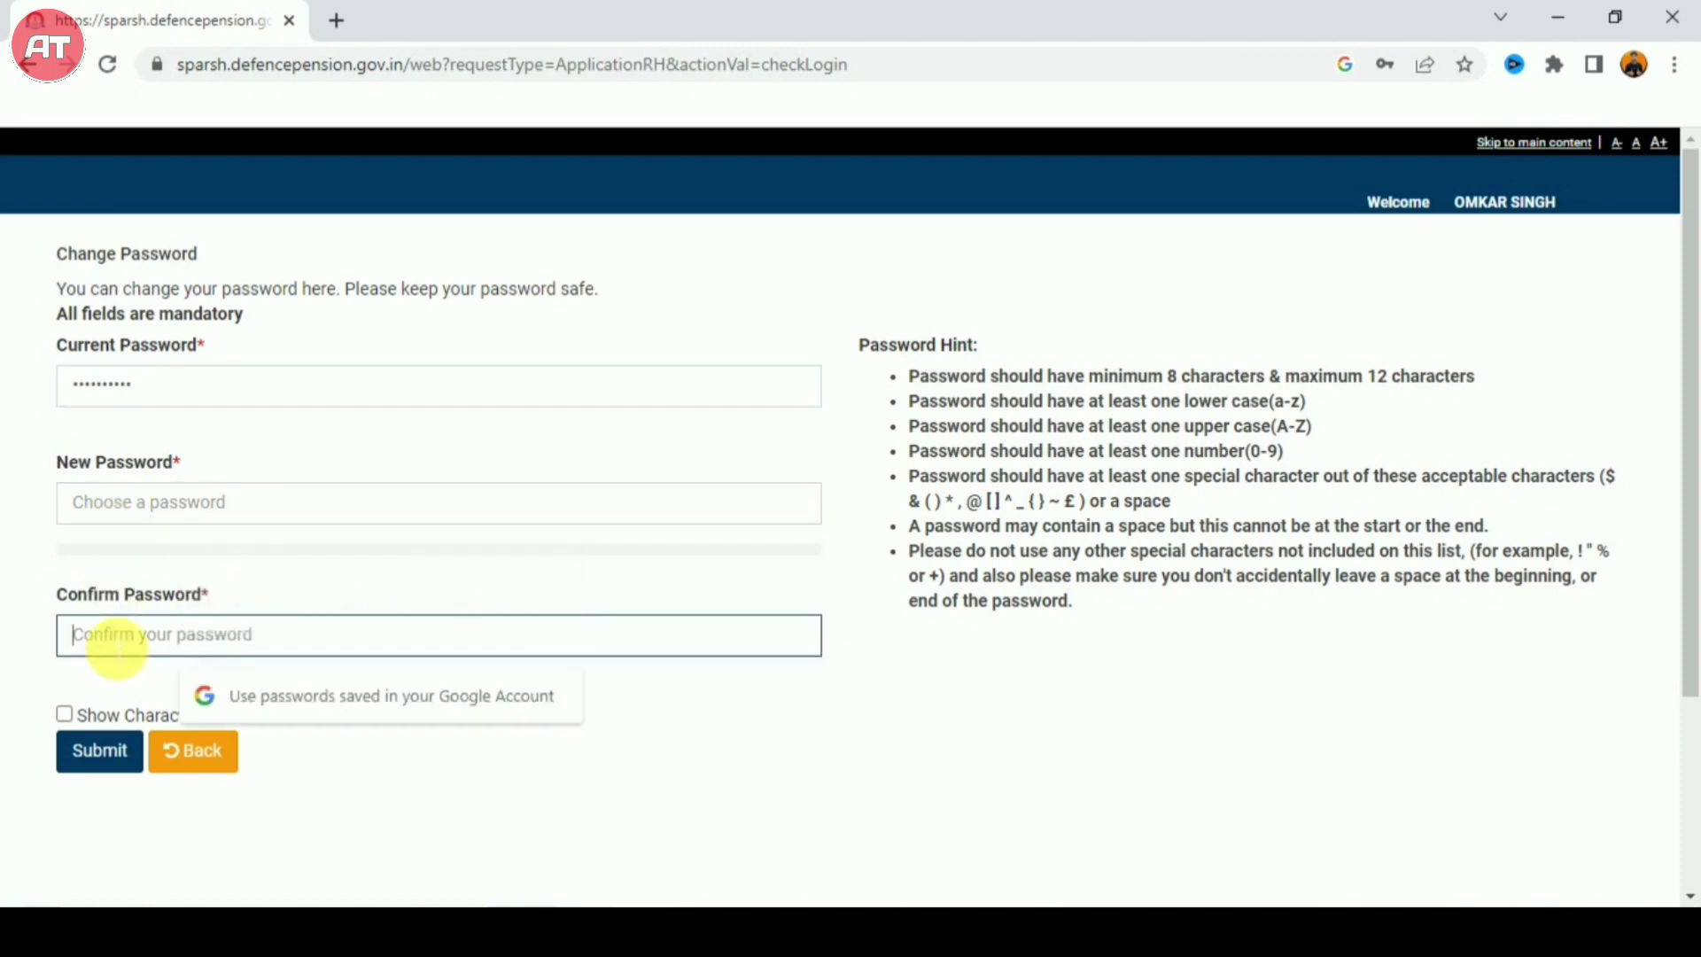
{"action": "left_click", "coordinate": [137, 514]}
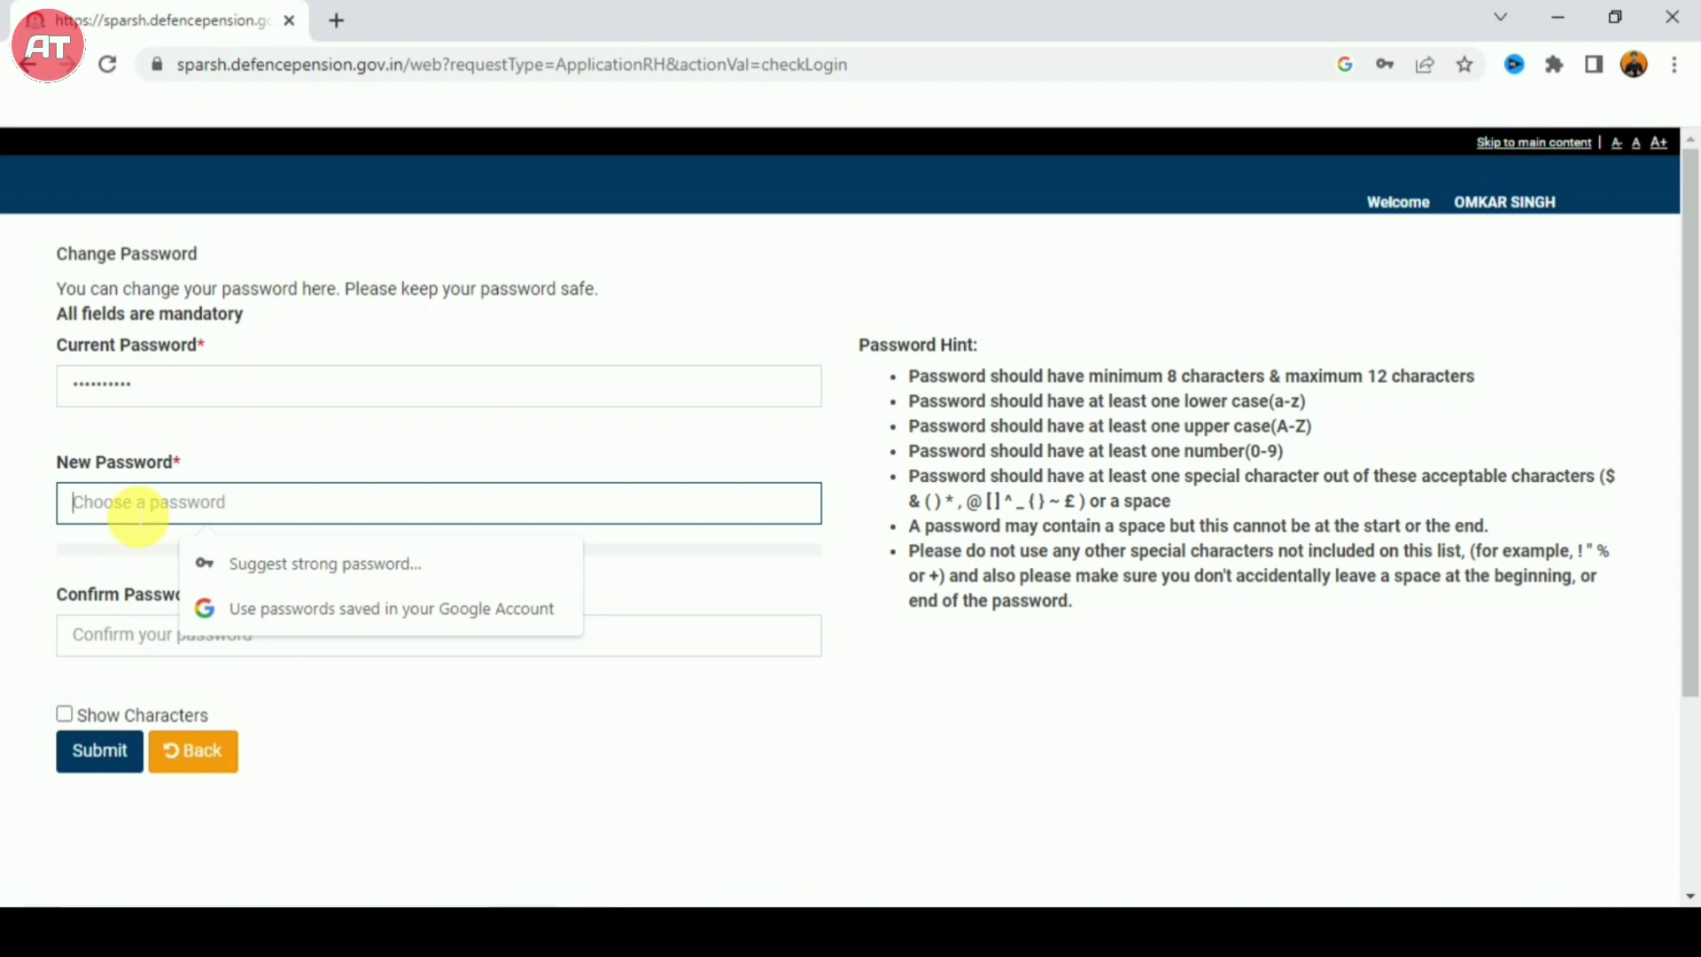
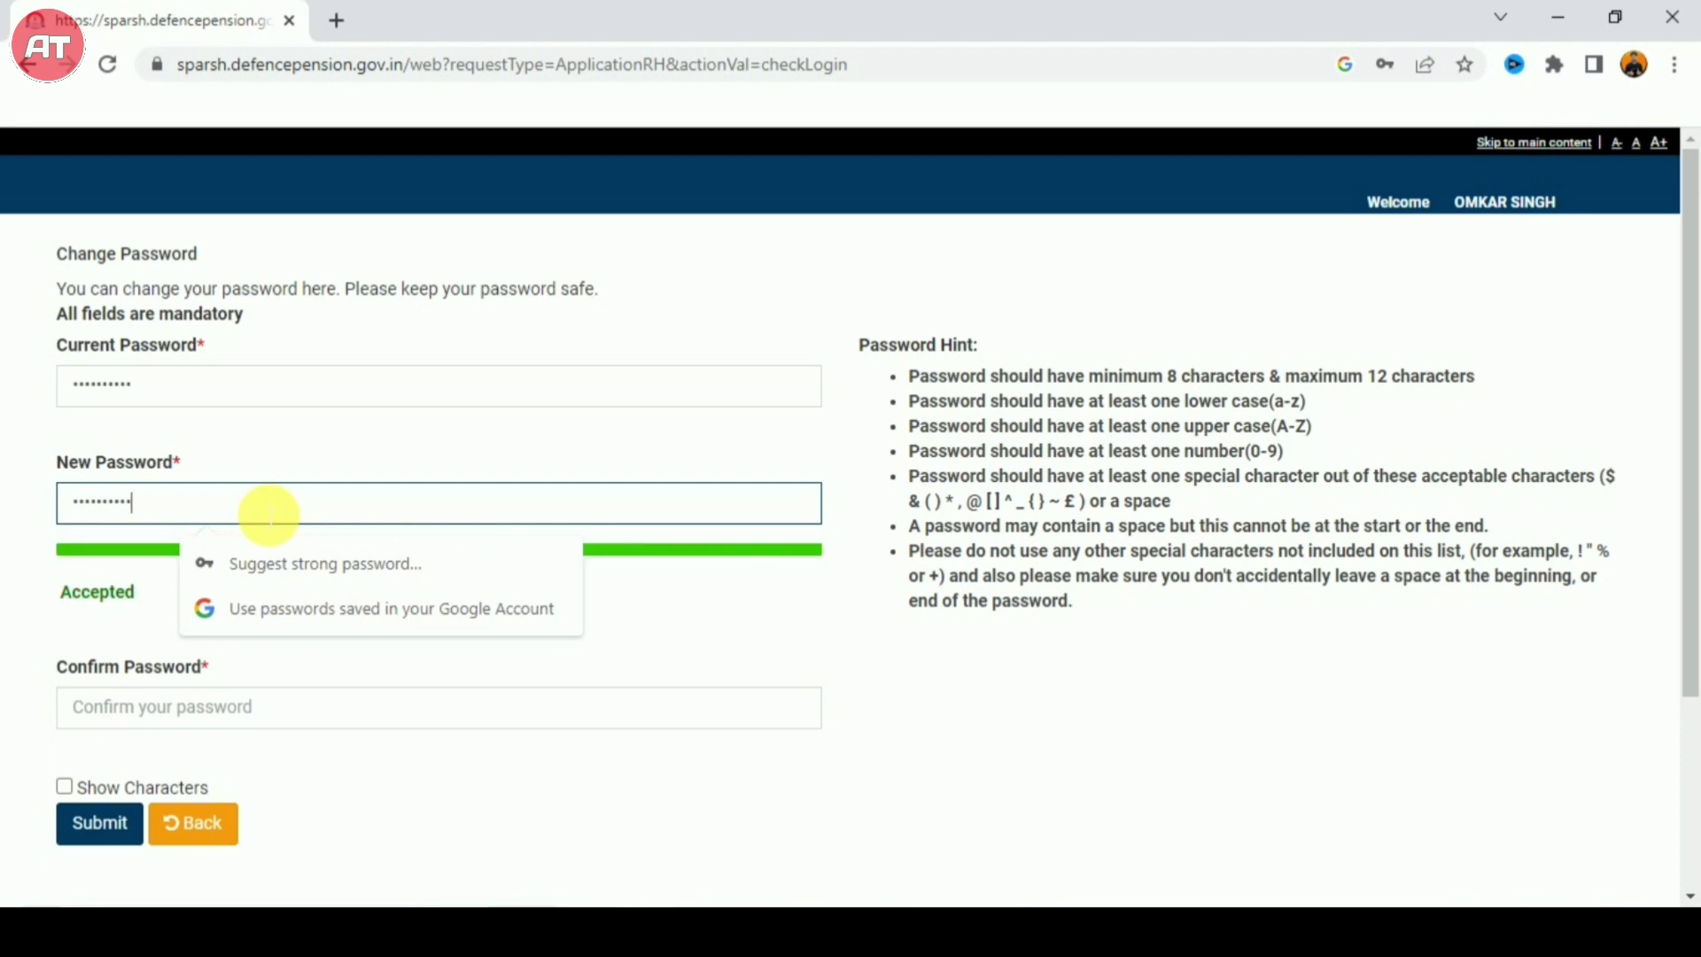
Step: Type the new password, rated Accepted, and enter it again in Confirm Password
{"action": "left_click", "coordinate": [188, 716]}
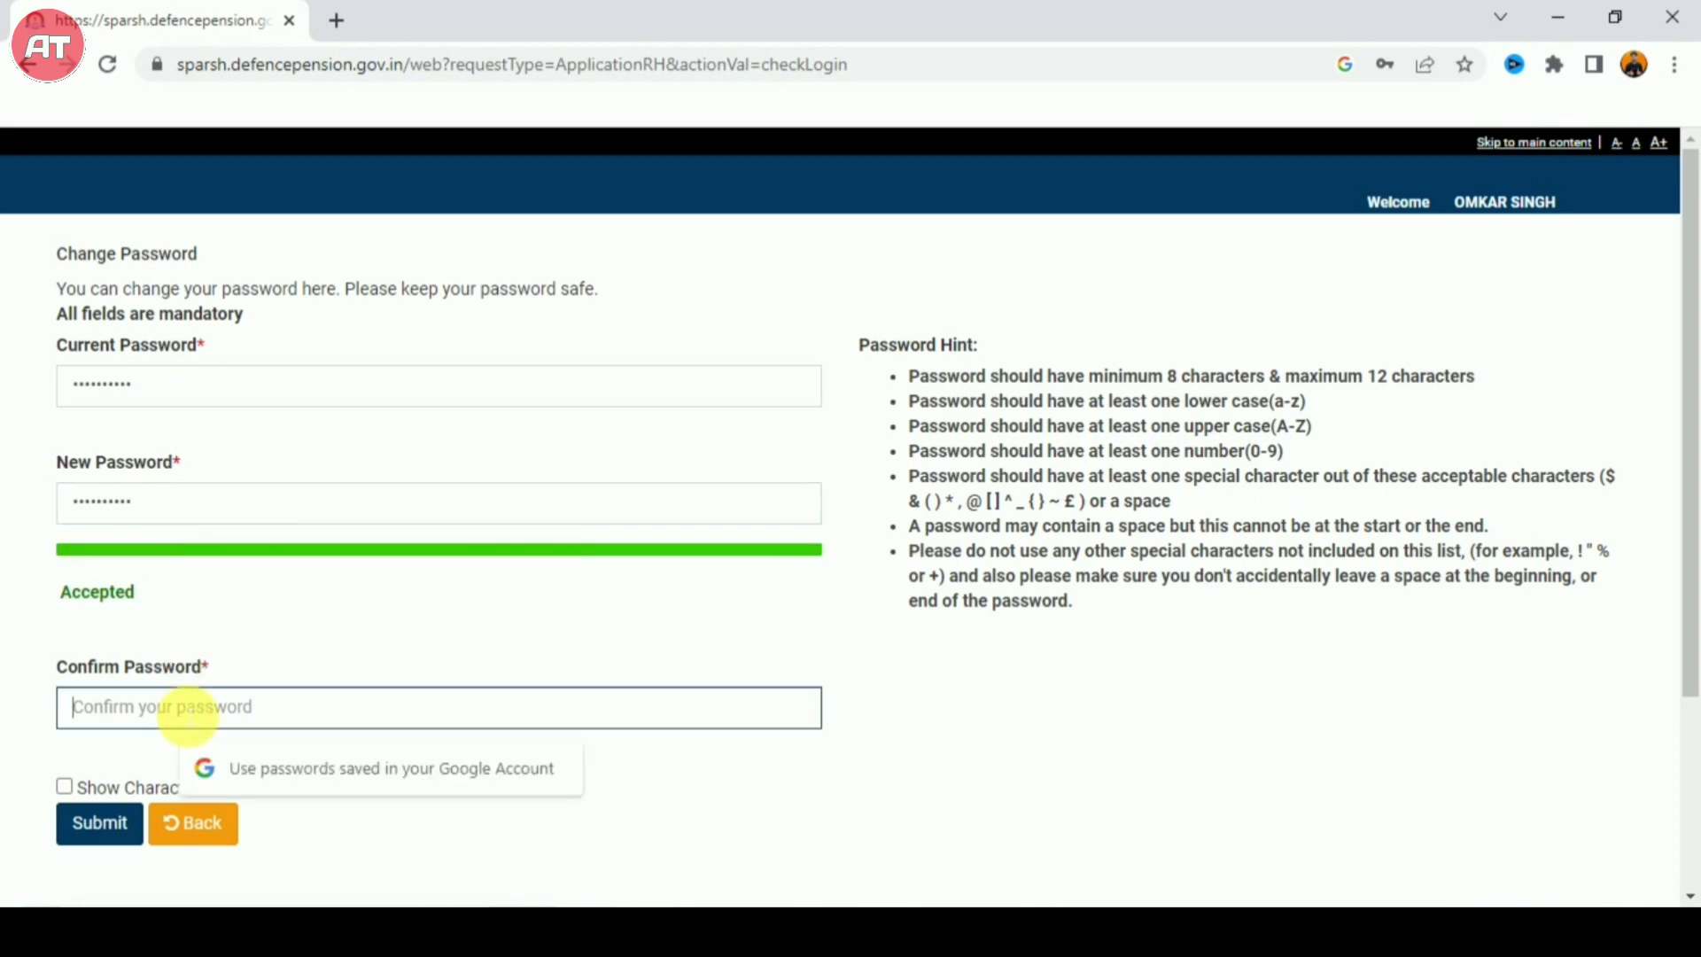
{"action": "type", "text": "O"}
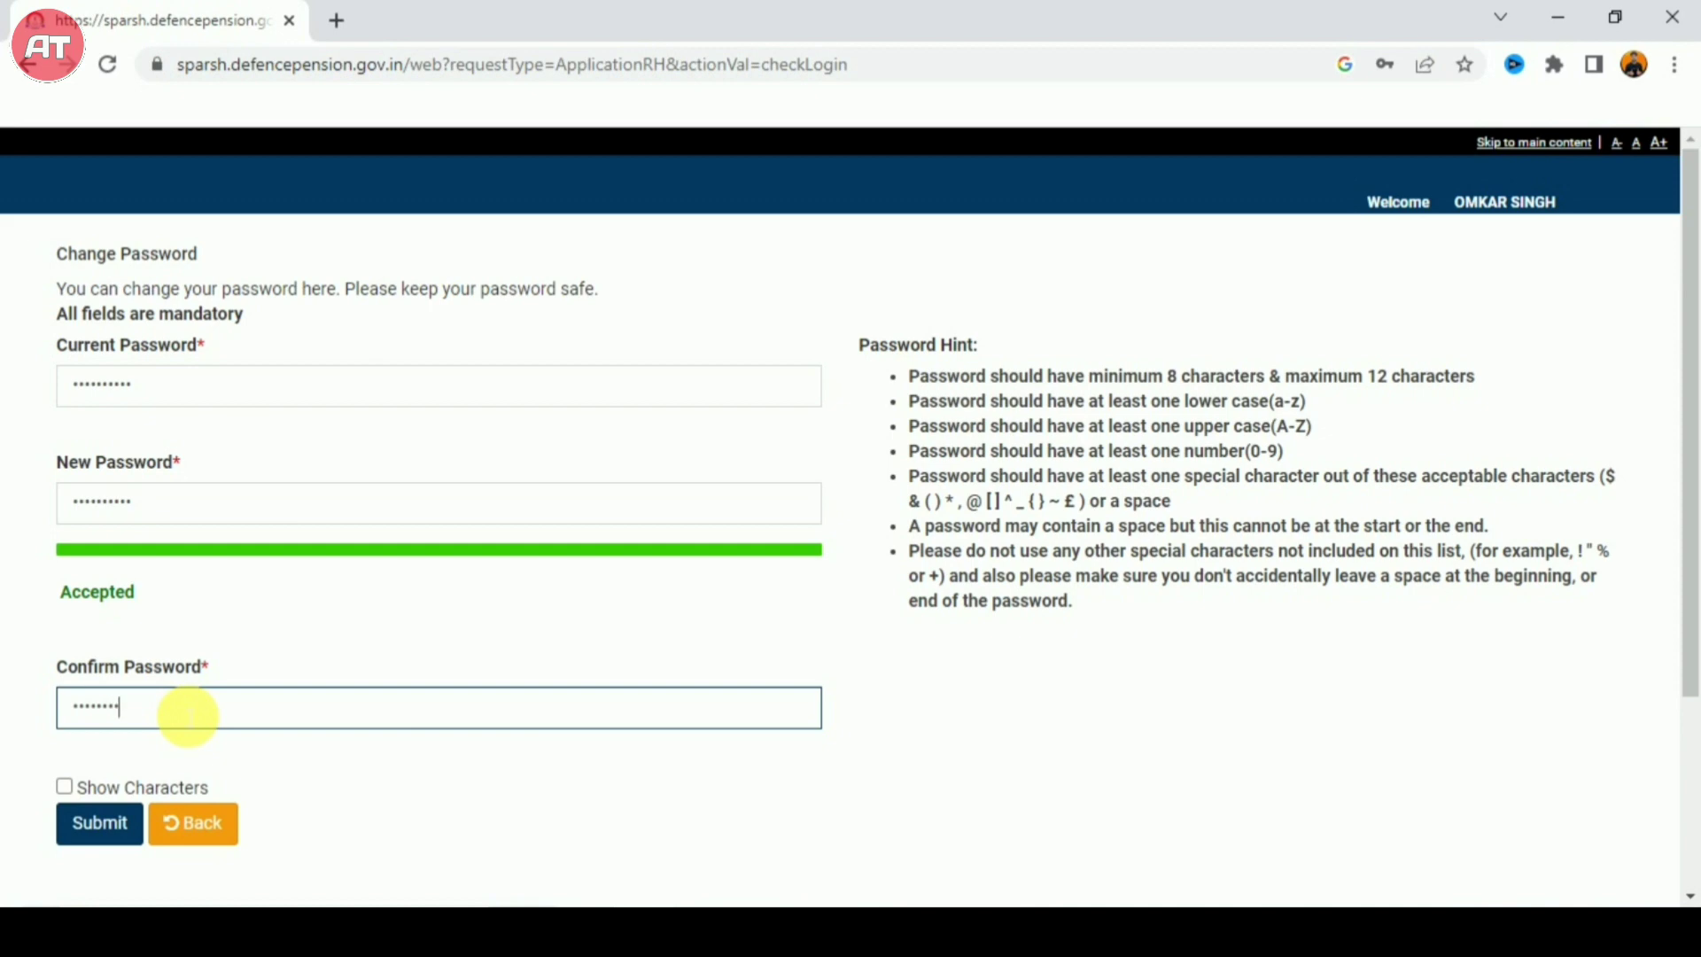
{"action": "left_click", "coordinate": [842, 757]}
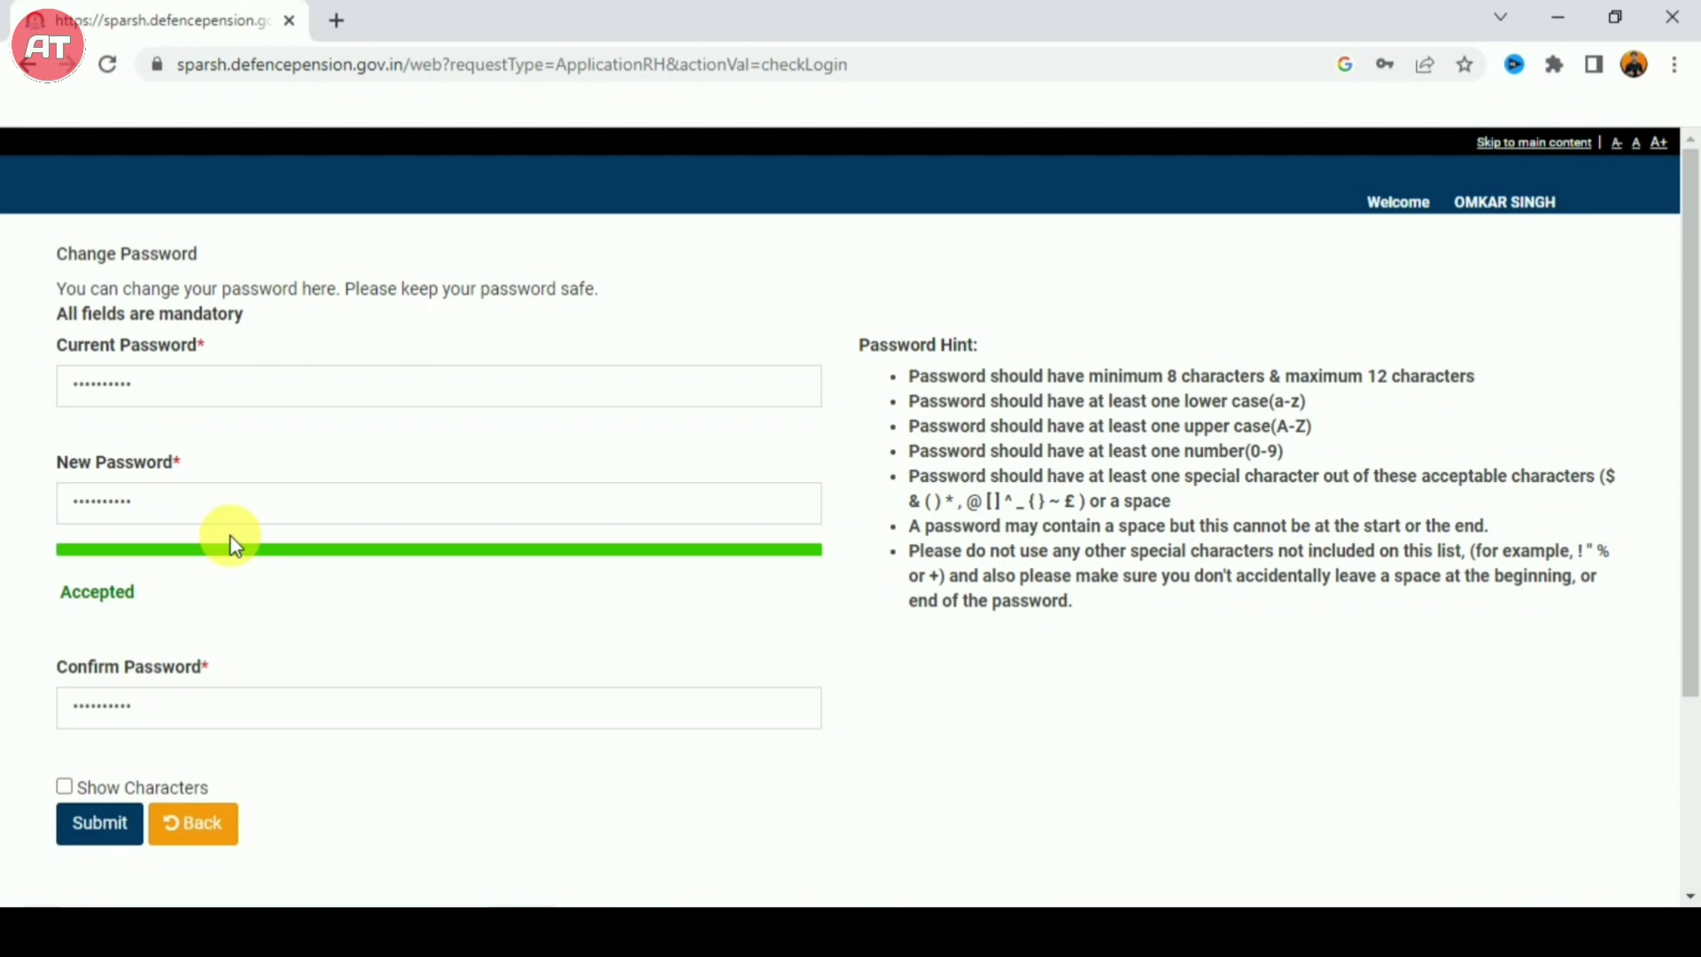
Step: Verify the entries with Show Characters, hide them, and submit the password change
{"action": "left_click", "coordinate": [64, 787]}
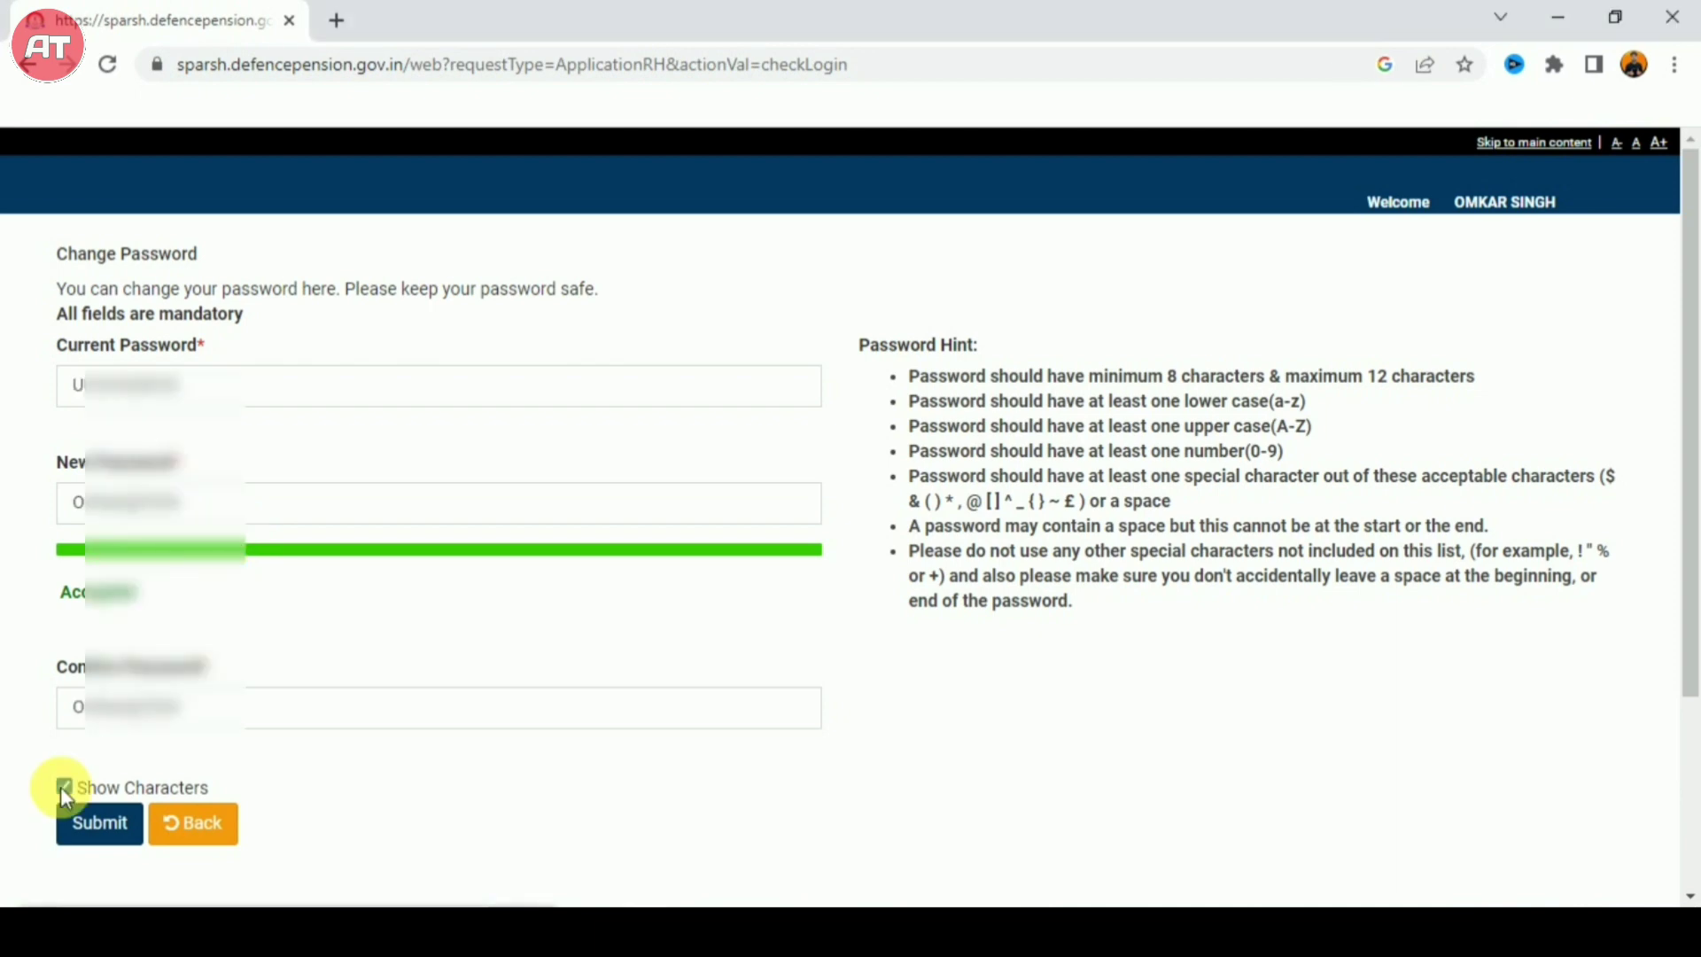
{"action": "left_click", "coordinate": [64, 787]}
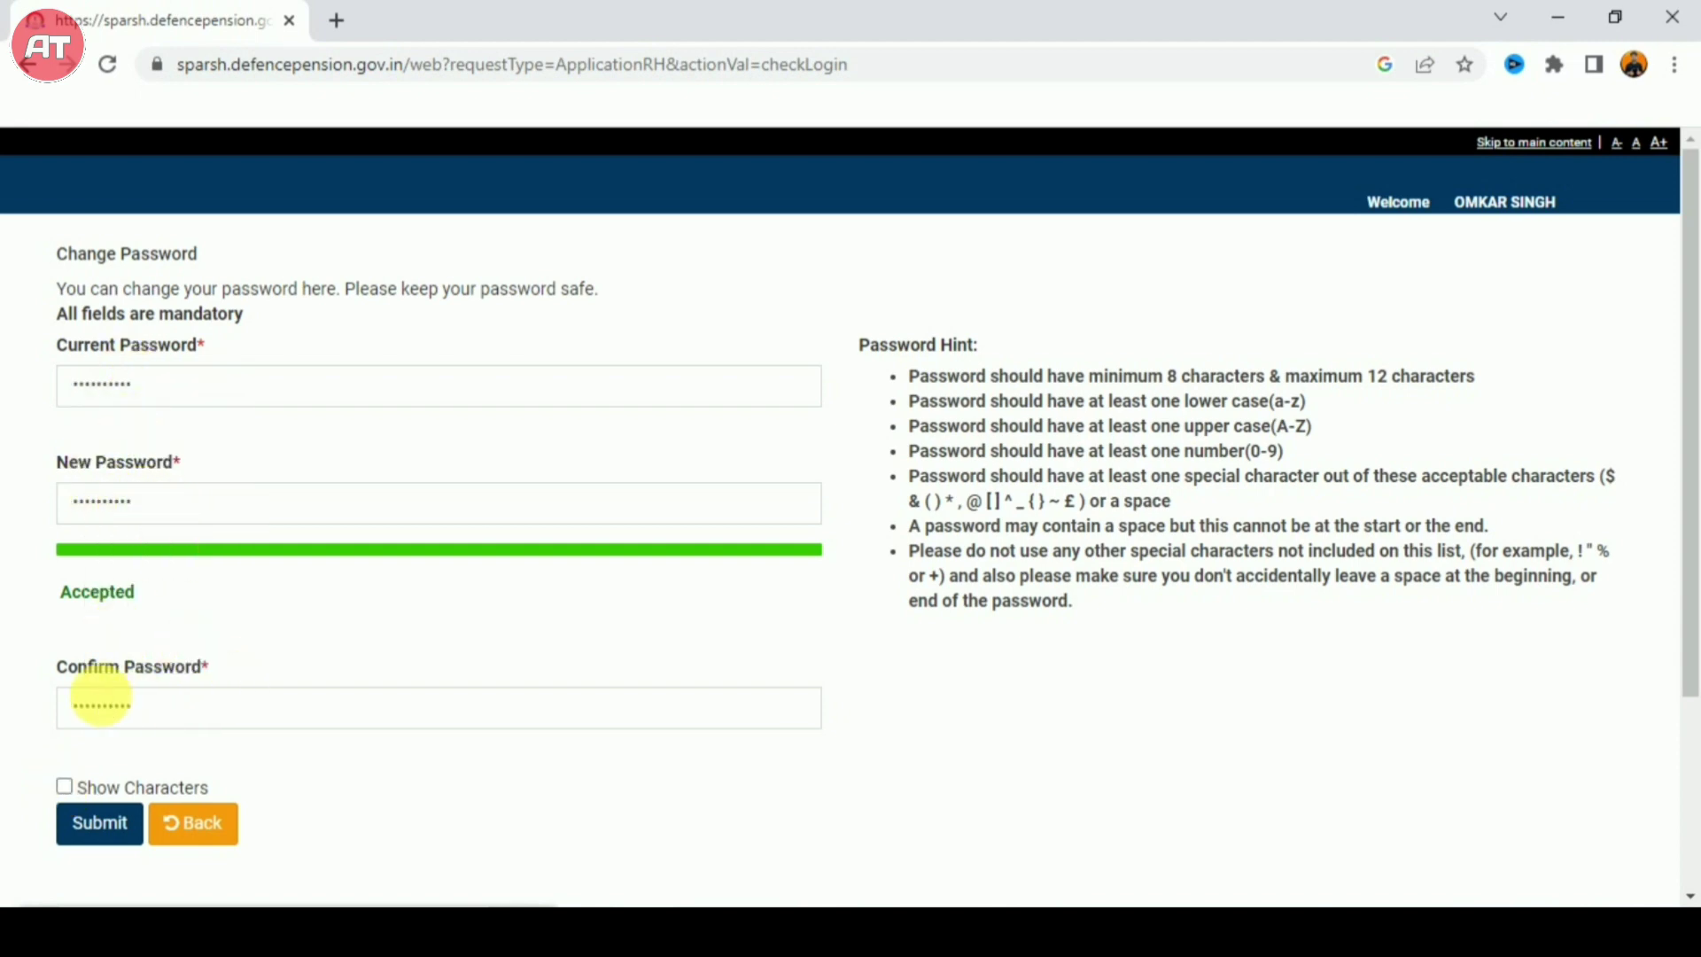
{"action": "left_click", "coordinate": [101, 824]}
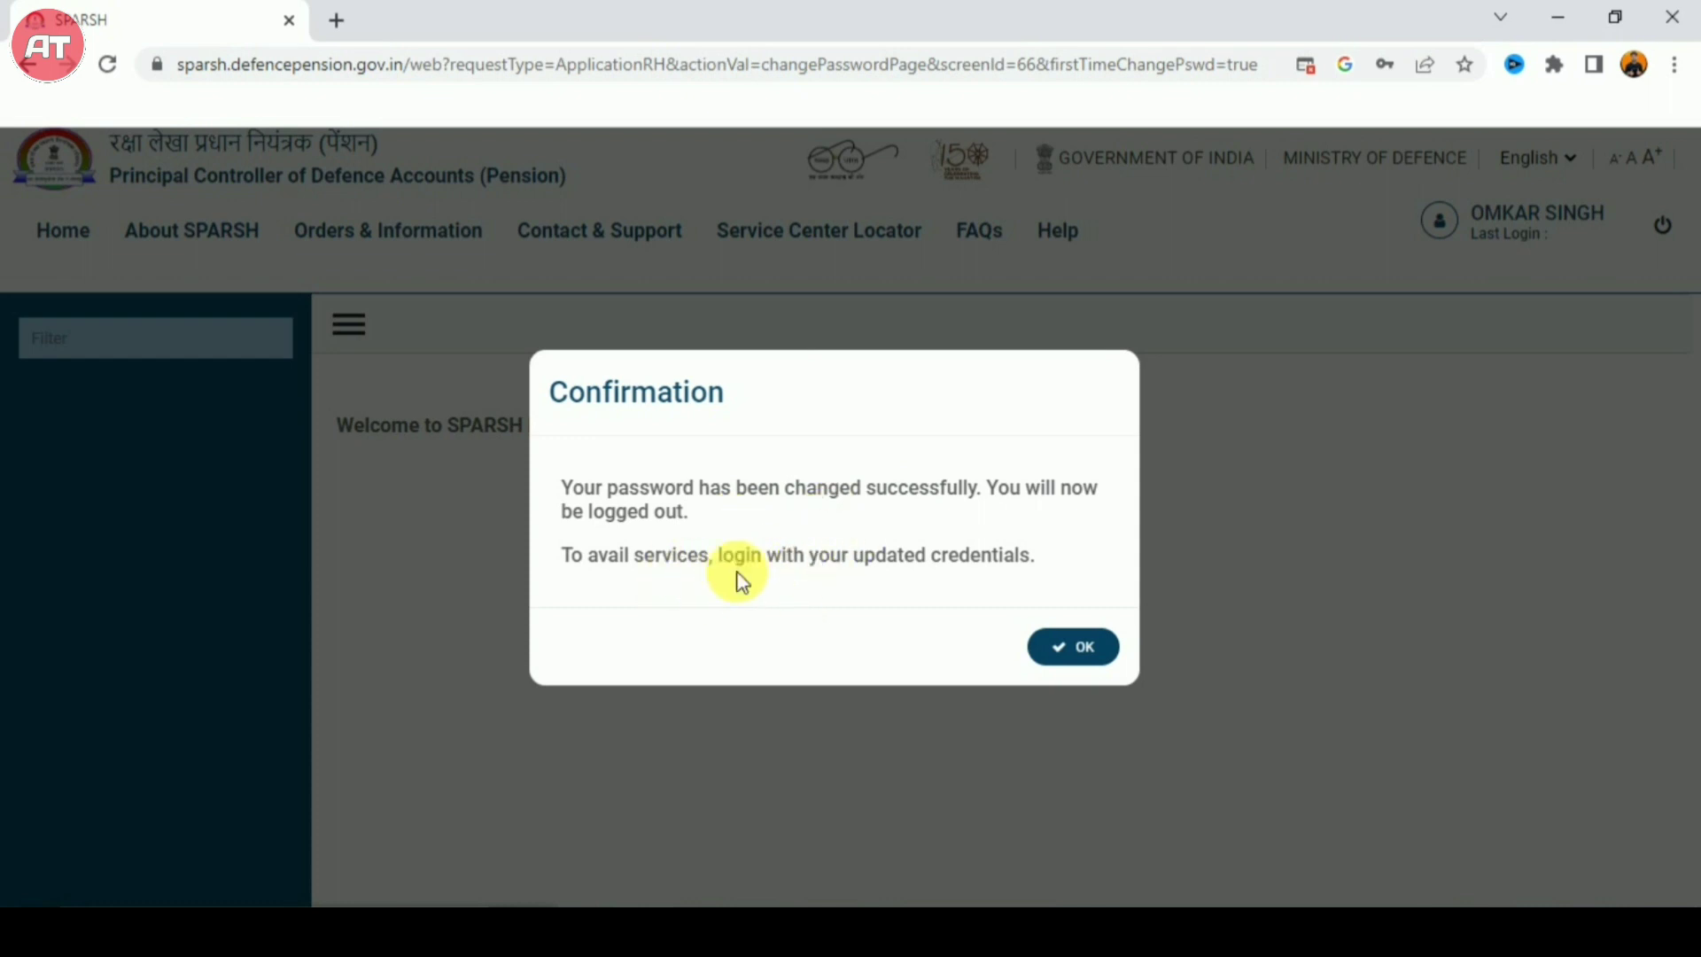
Step: Acknowledge the password-changed confirmation, the read-only data alert and the refund undertaking
{"action": "left_click", "coordinate": [1083, 650]}
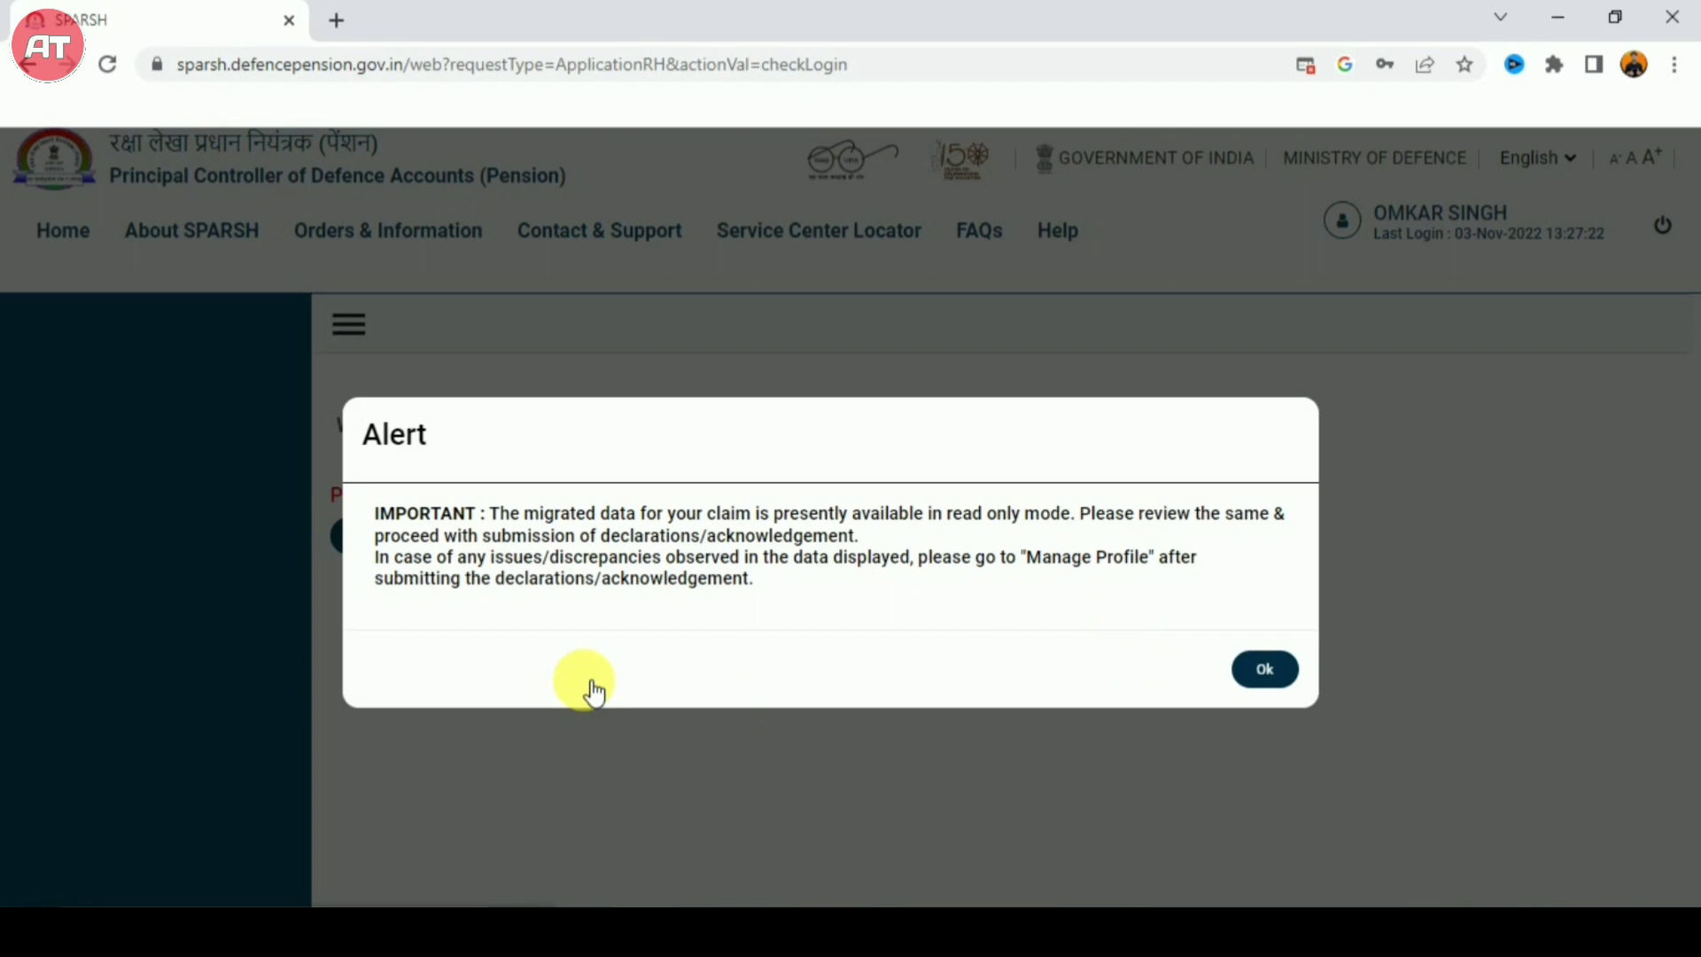
{"action": "key", "text": "Return"}
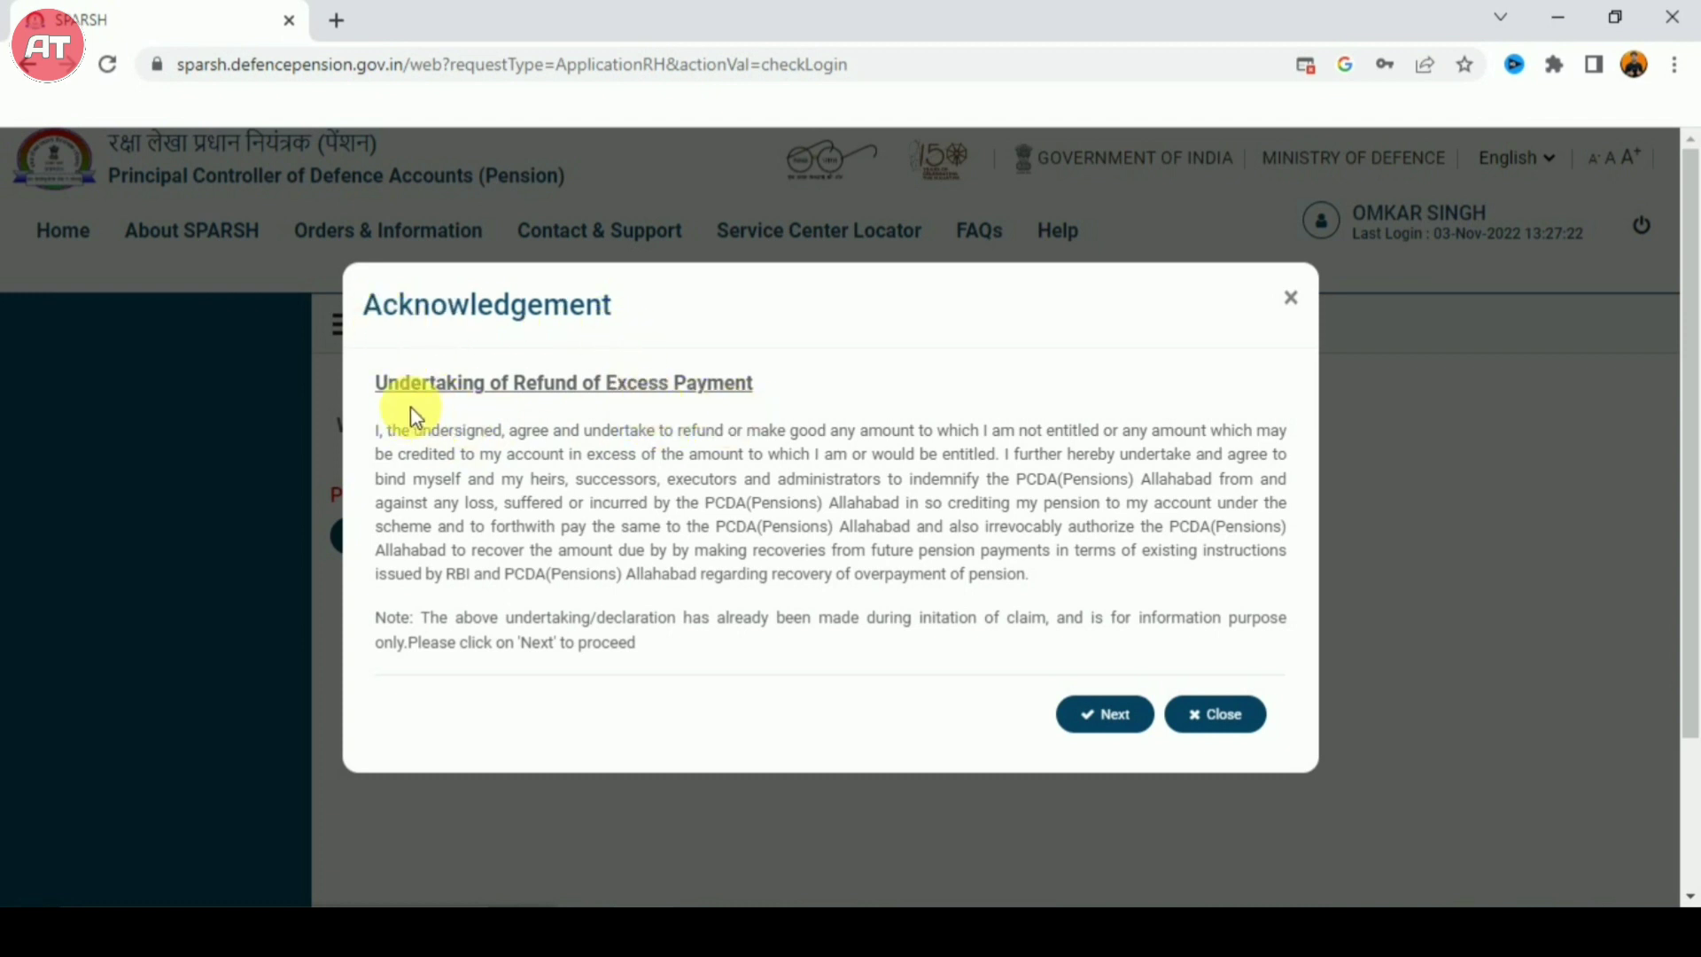
{"action": "left_click", "coordinate": [1118, 724]}
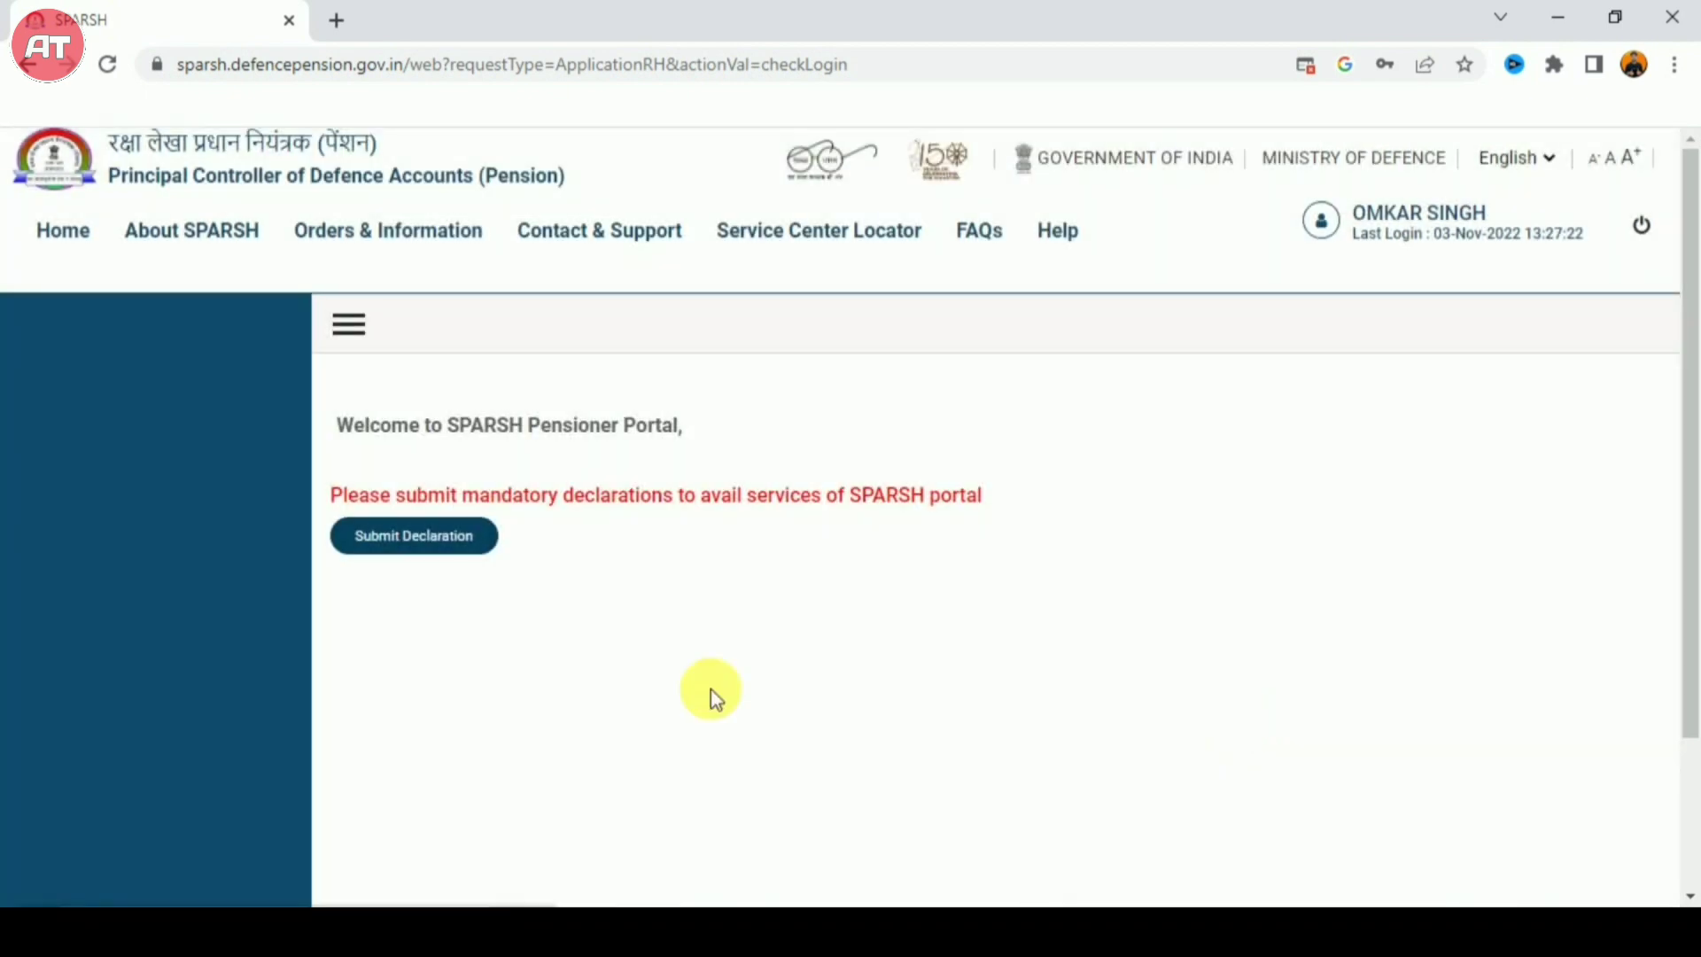